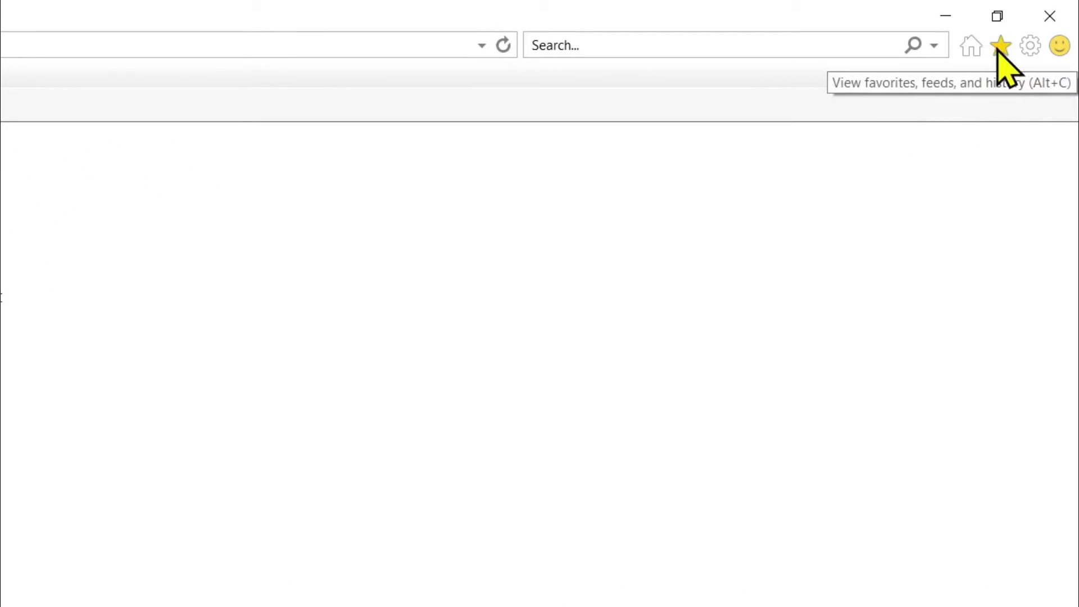
# - From the Favorites star's Add to favorites dropdown, choose Import and export in Internet Explorer
pyautogui.click(1001, 48)
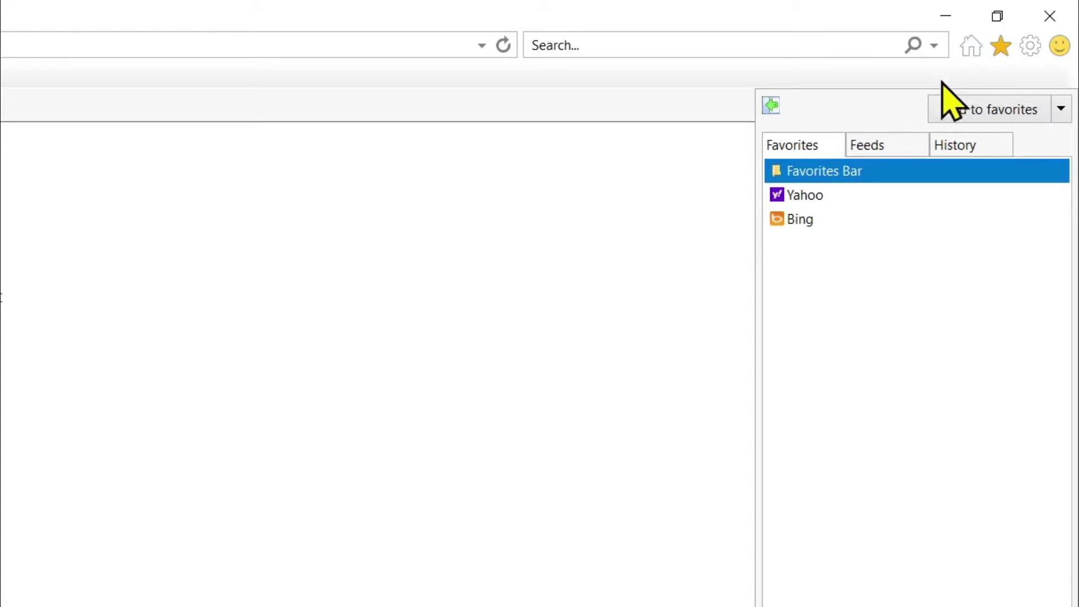
pyautogui.click(1061, 110)
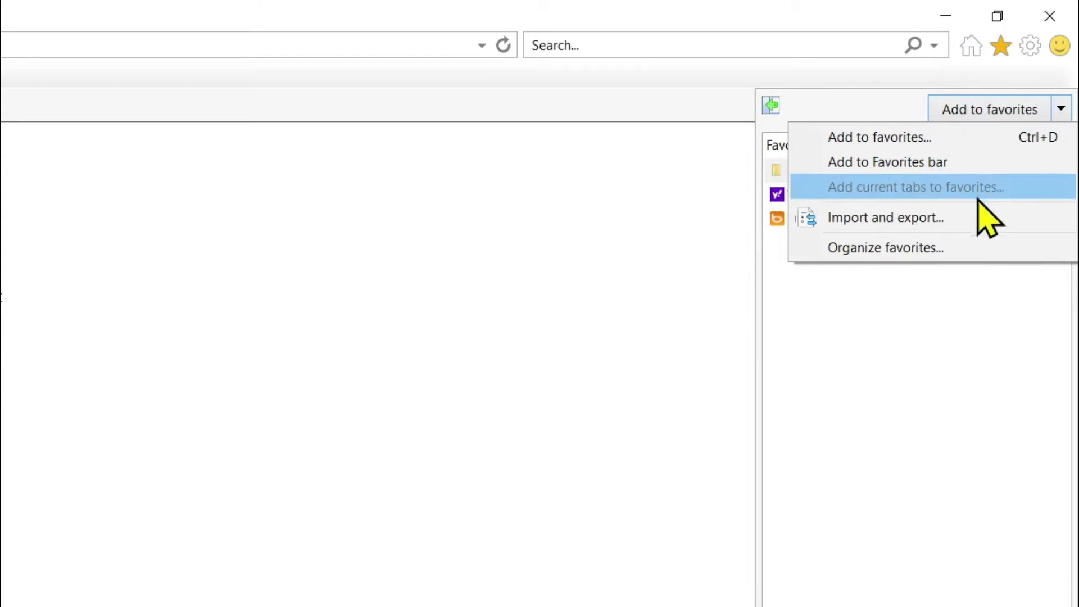
pyautogui.click(953, 221)
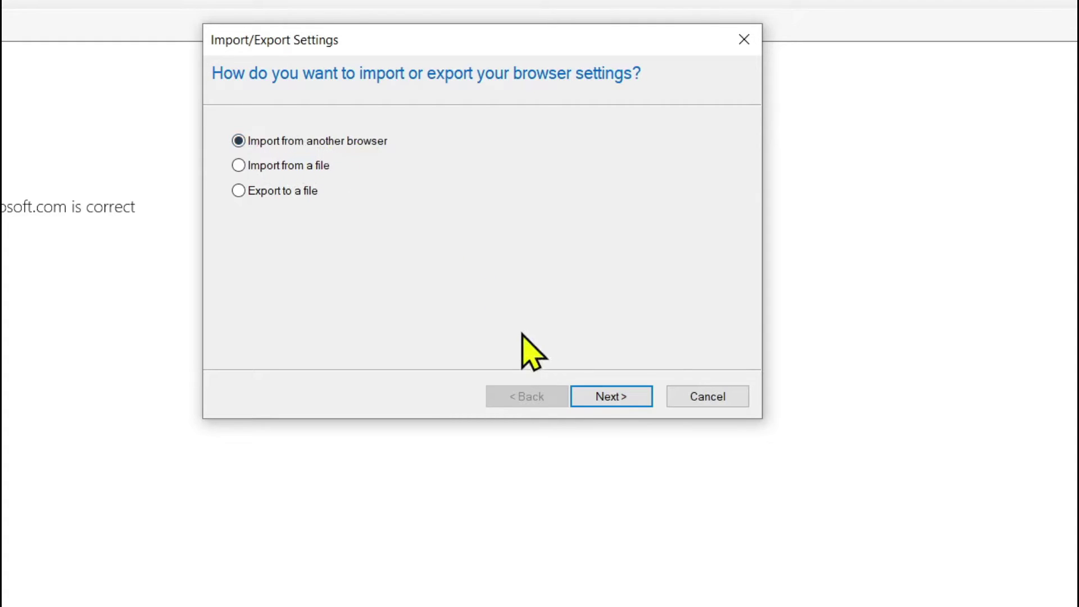
# - Choose Export to a file, tick Favorites, and export from the whole Favorites folder
pyautogui.click(607, 397)
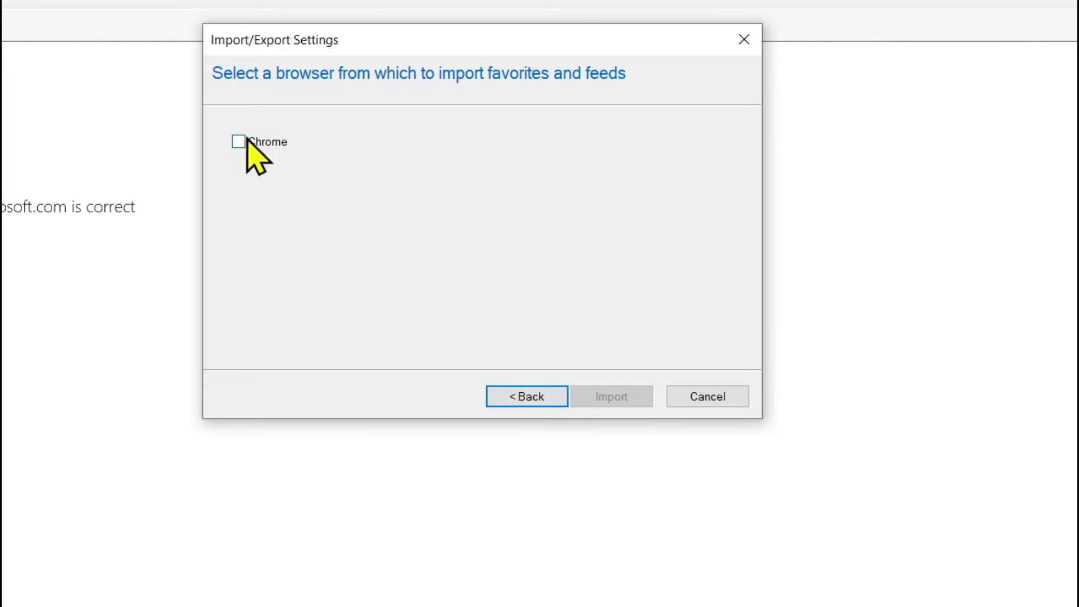
pyautogui.click(509, 396)
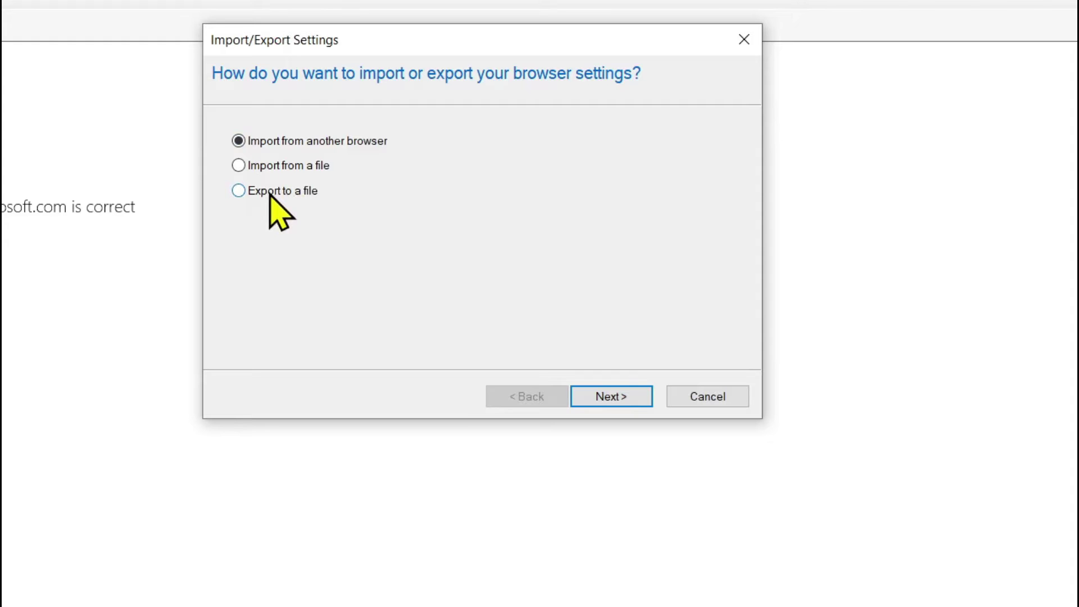
pyautogui.click(617, 400)
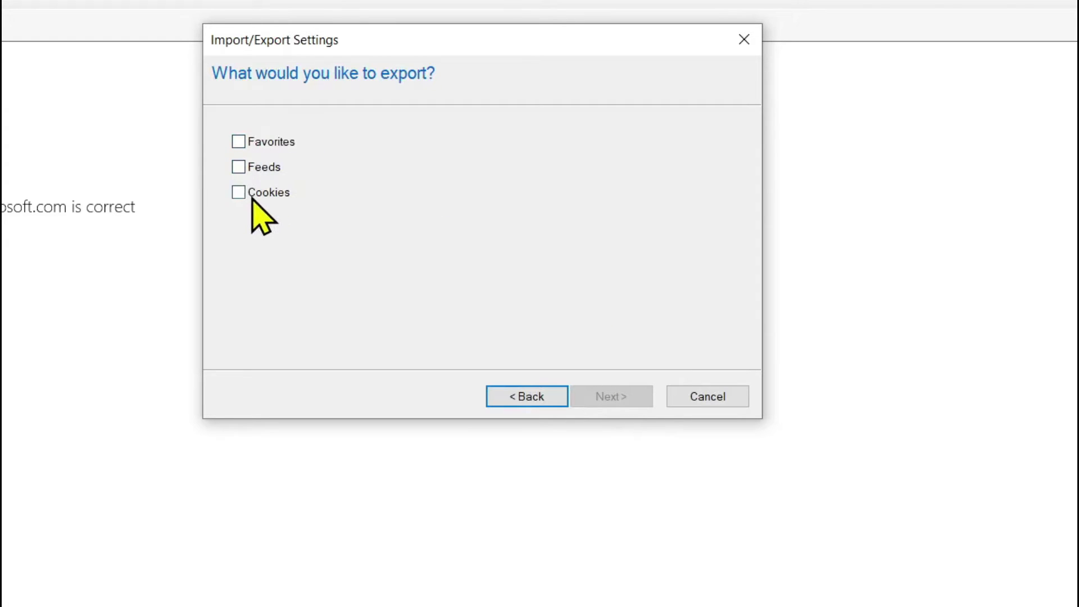
pyautogui.click(238, 141)
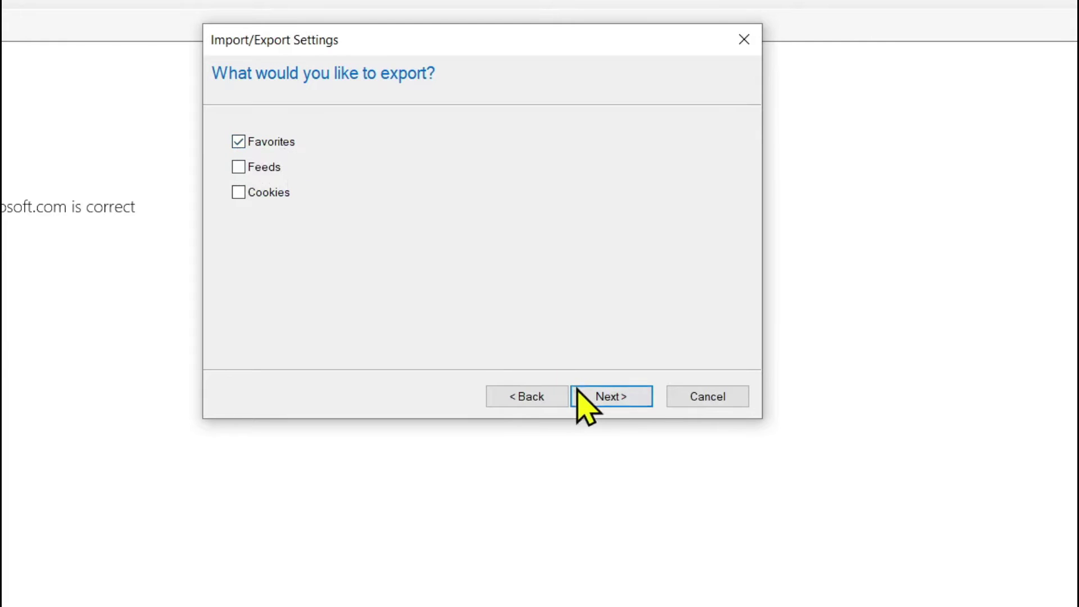
pyautogui.click(598, 395)
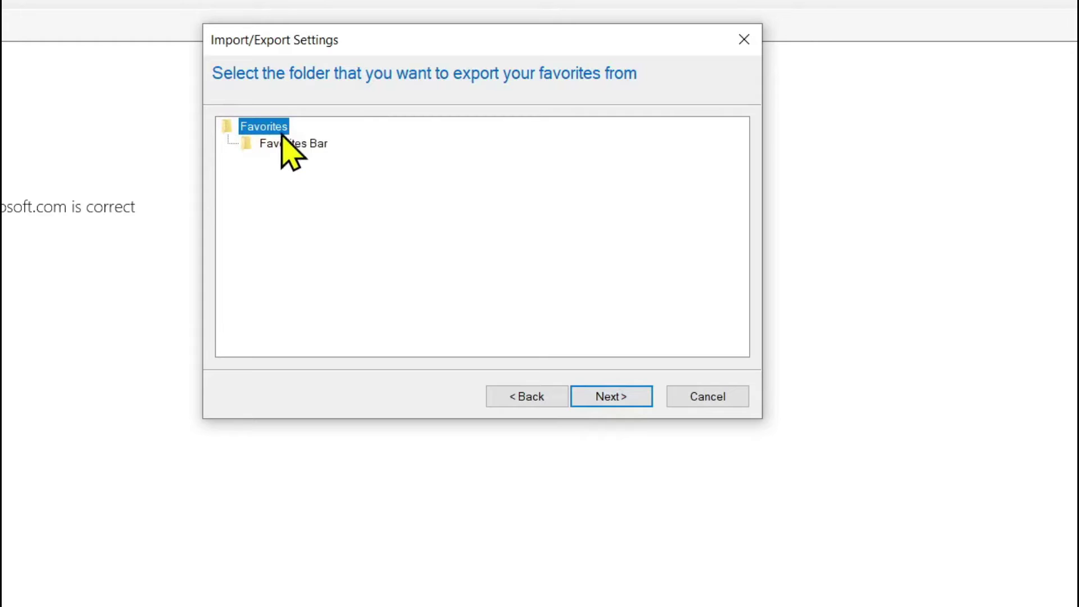
pyautogui.click(625, 393)
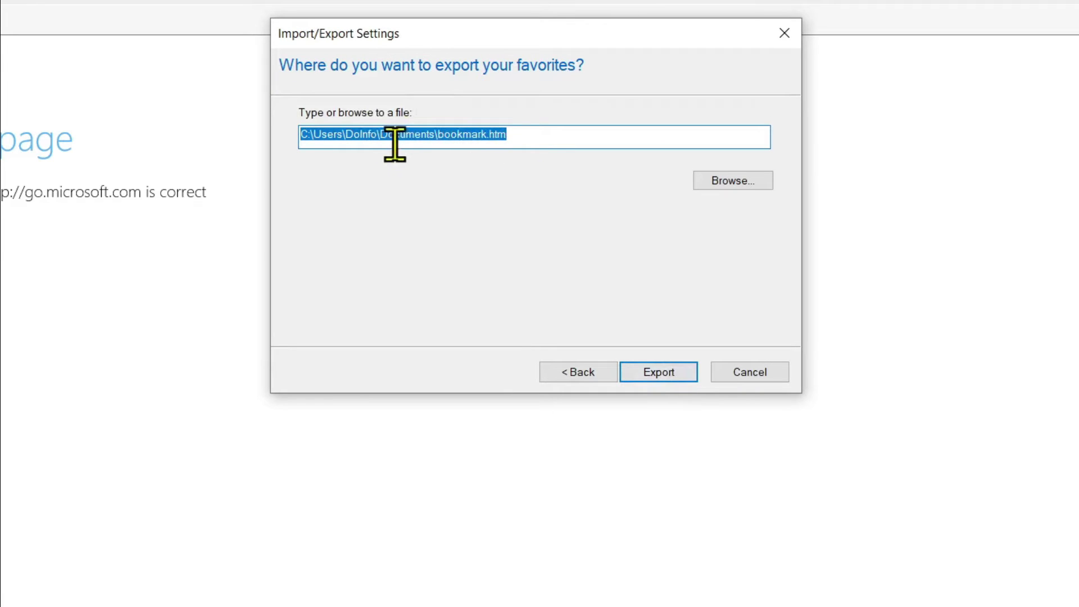
# - Create and open a new 'all bookmarks' folder on the Desktop as the export location
pyautogui.click(749, 183)
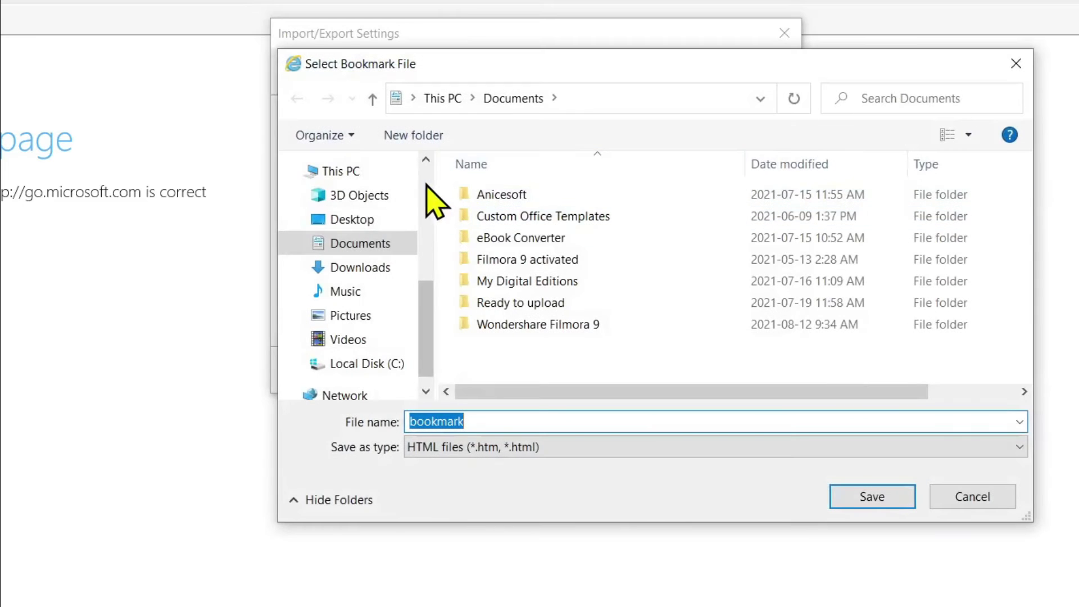
pyautogui.moveTo(429, 301); pyautogui.dragTo(428, 133)
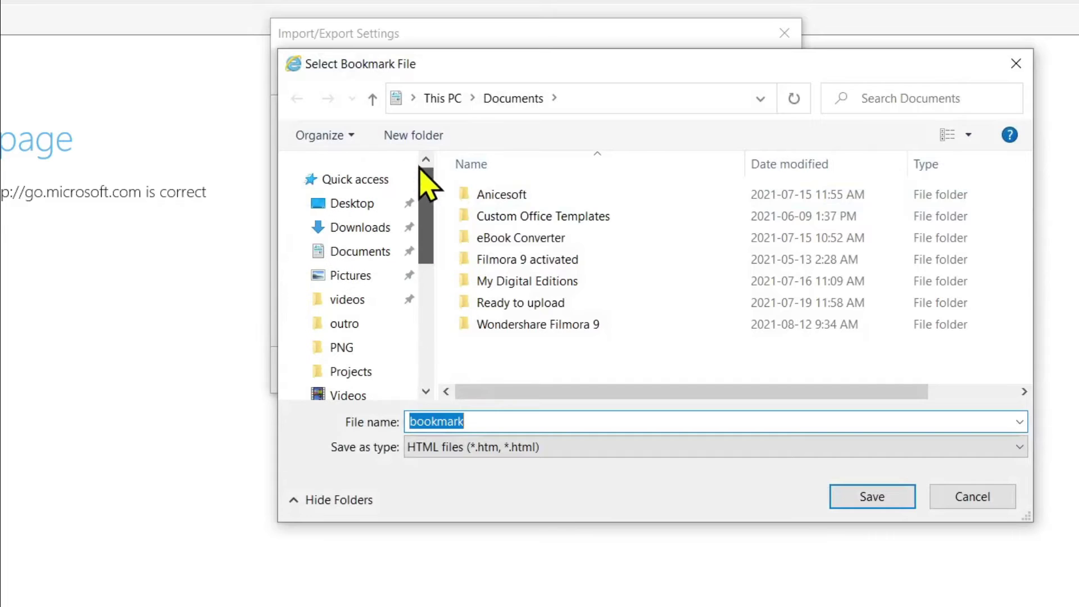
pyautogui.click(387, 204)
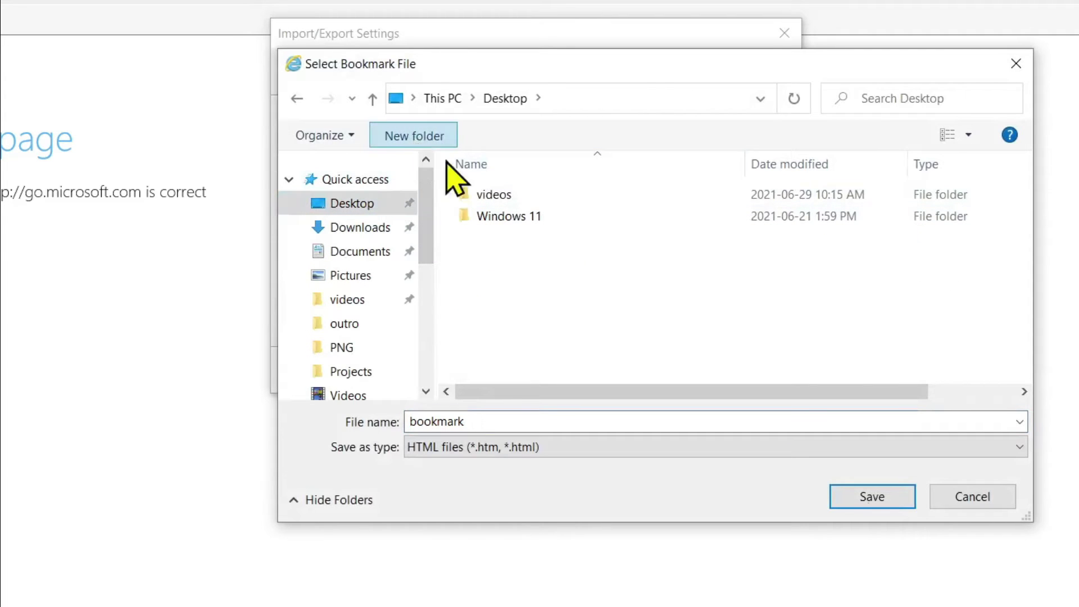
pyautogui.write('all book')
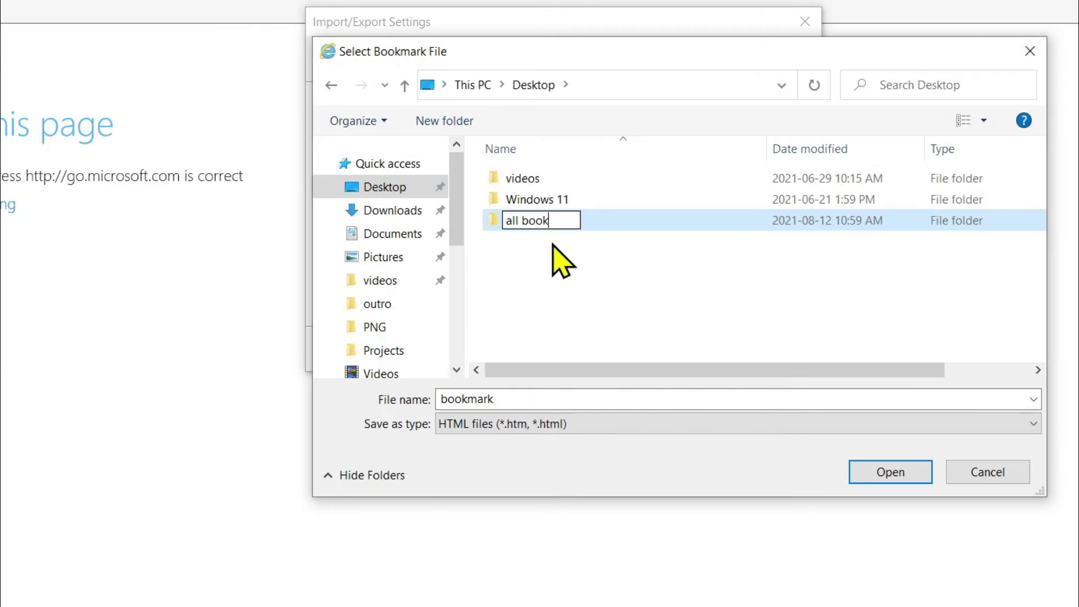
pyautogui.press('Return')
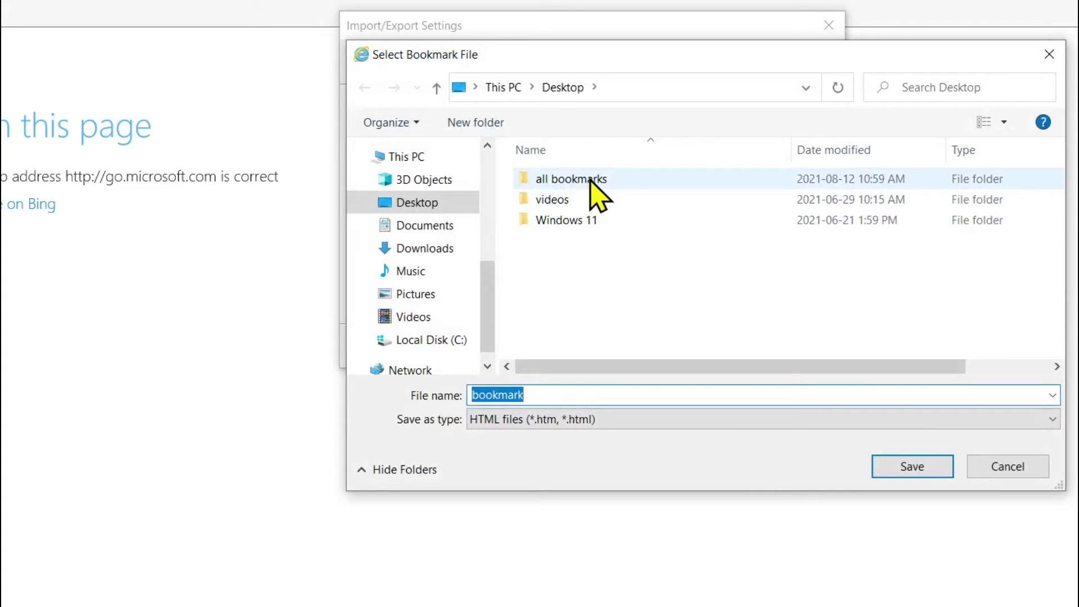
pyautogui.doubleClick(590, 188)
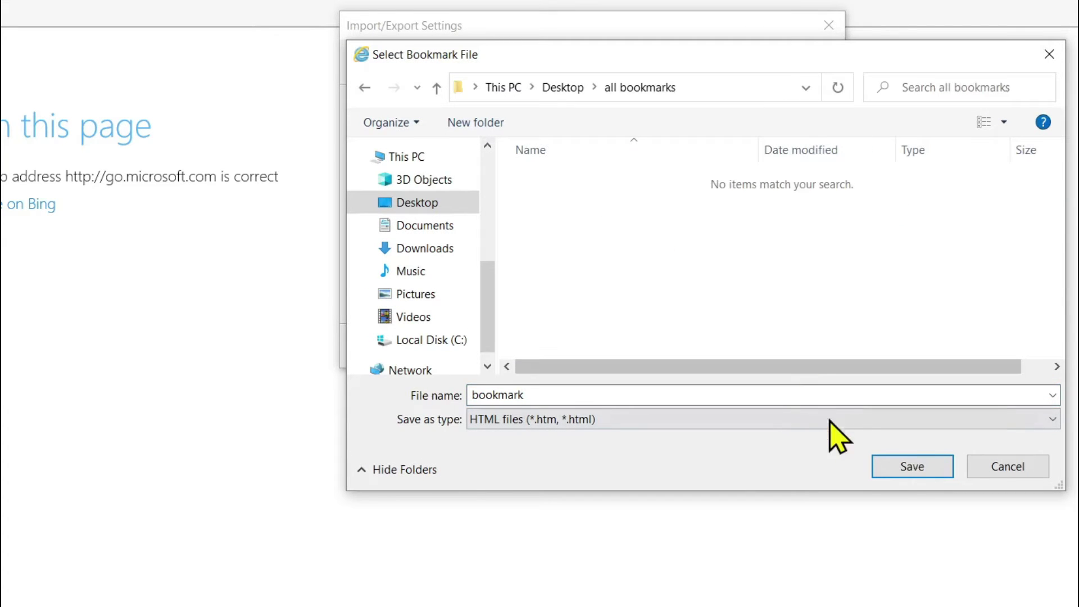
# - Save the favorites as 'internet exp' in that folder and run the export
pyautogui.write('internet exp')
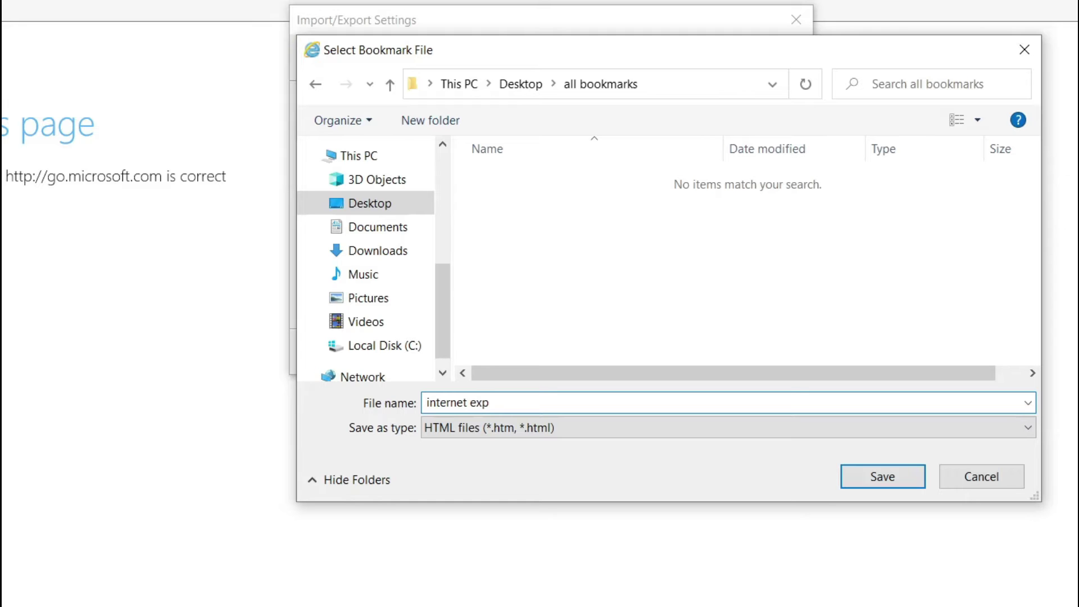
pyautogui.click(882, 477)
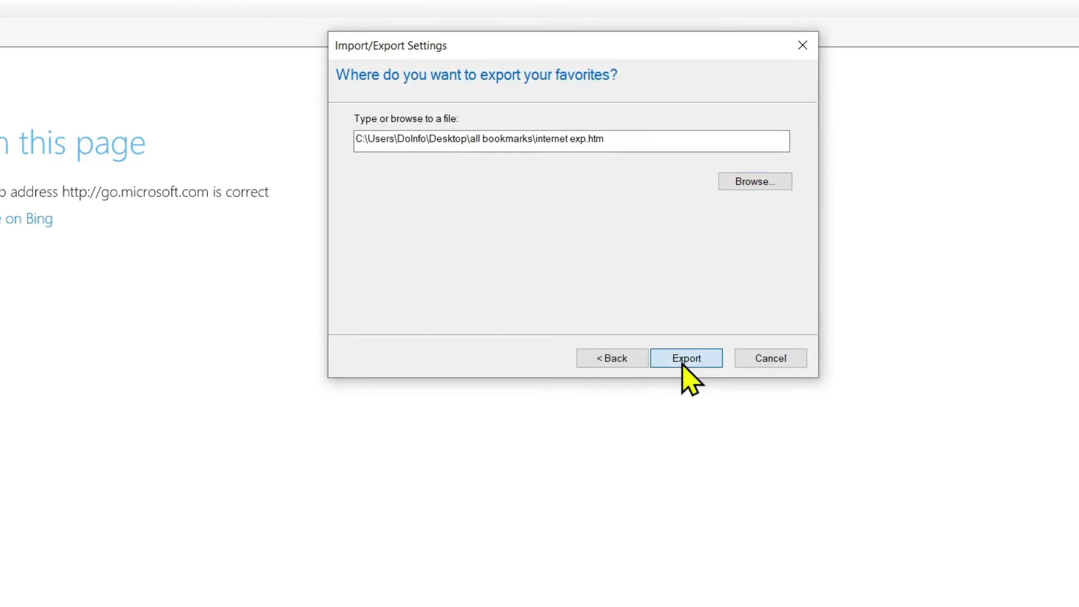
pyautogui.click(672, 352)
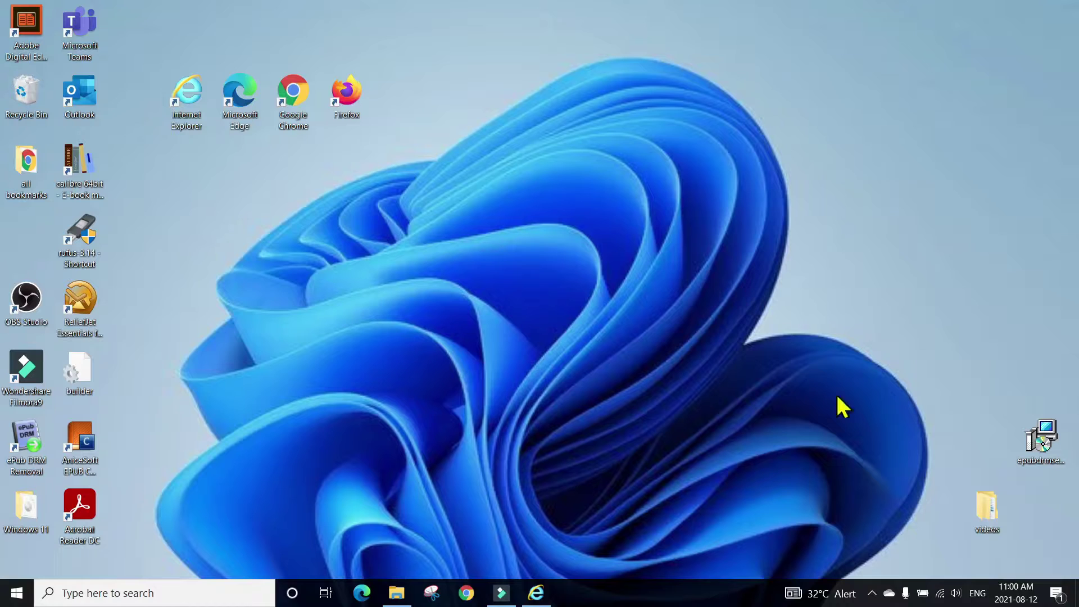
# - Move the all bookmarks folder near the desktop top and verify the 2 KB internet exp file inside
pyautogui.moveTo(28, 163); pyautogui.dragTo(492, 127)
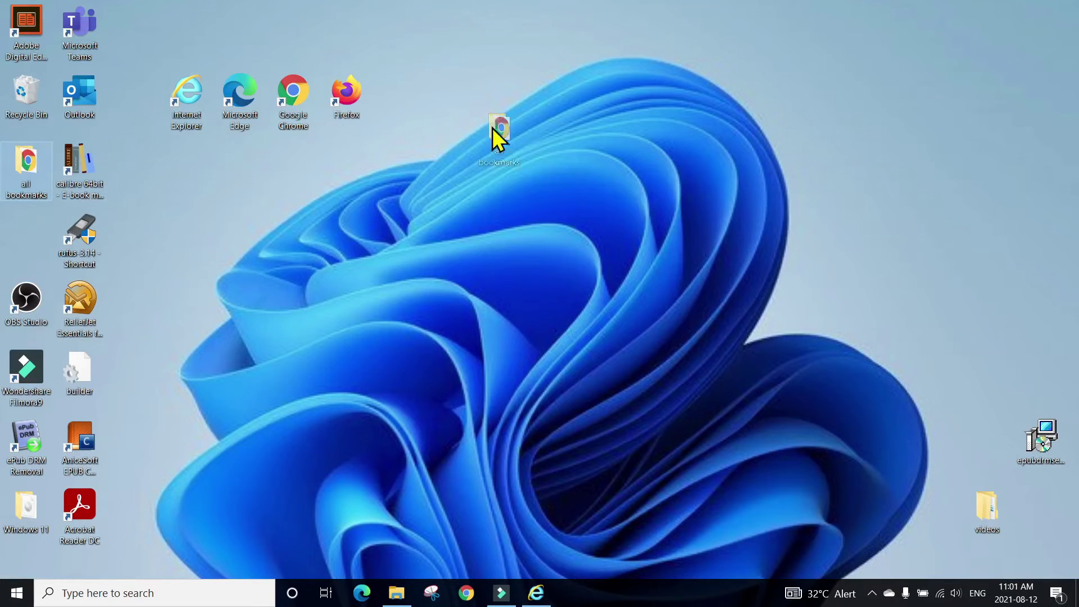
pyautogui.moveTo(559, 75); pyautogui.dragTo(573, 89)
pyautogui.doubleClick(573, 89)
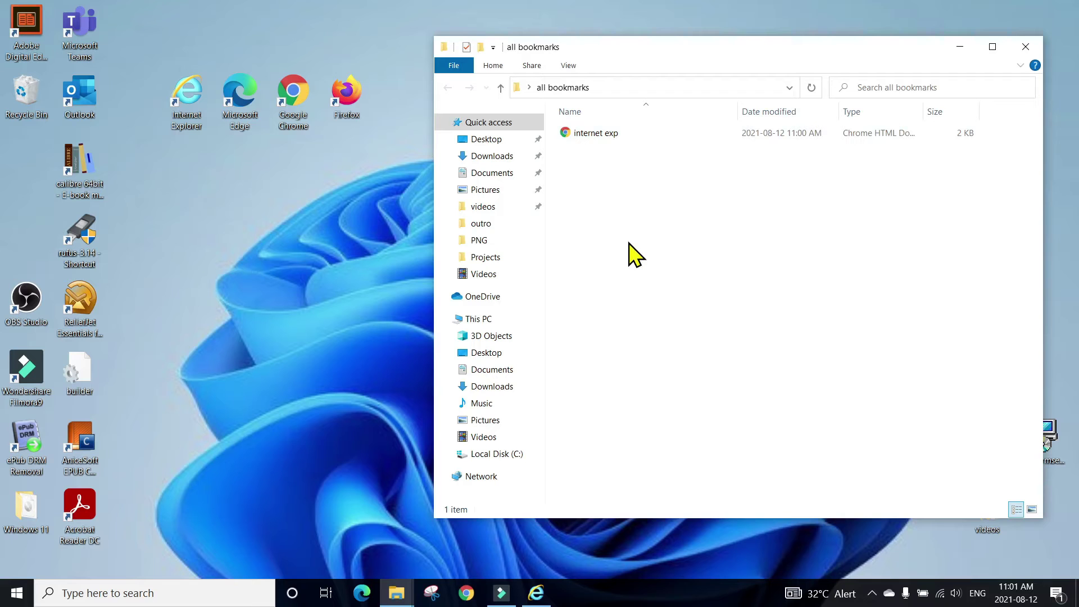
pyautogui.click(598, 134)
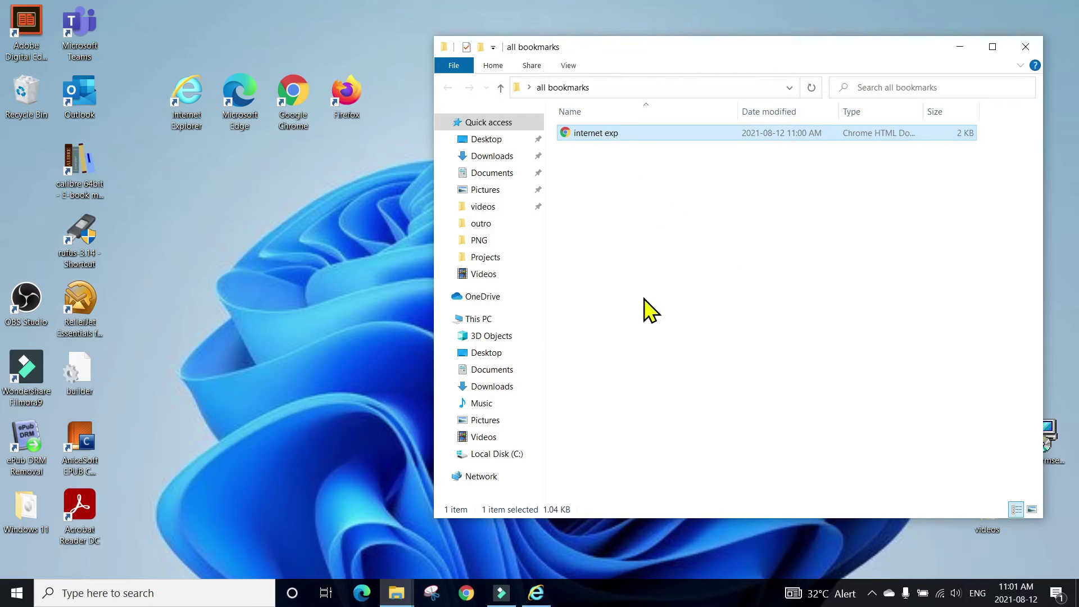
pyautogui.press('super+d')
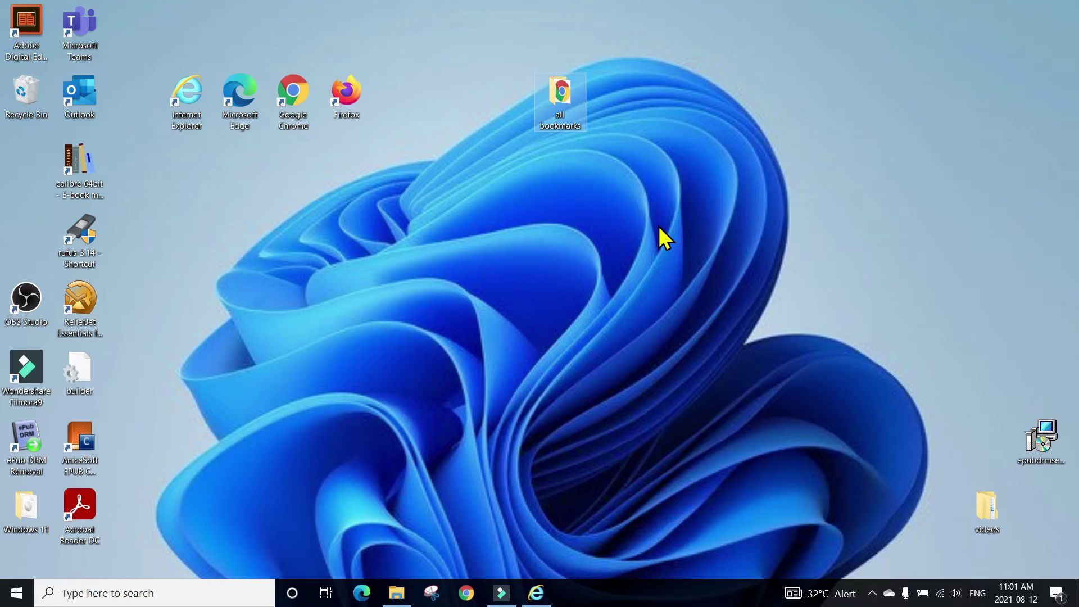
pyautogui.click(577, 225)
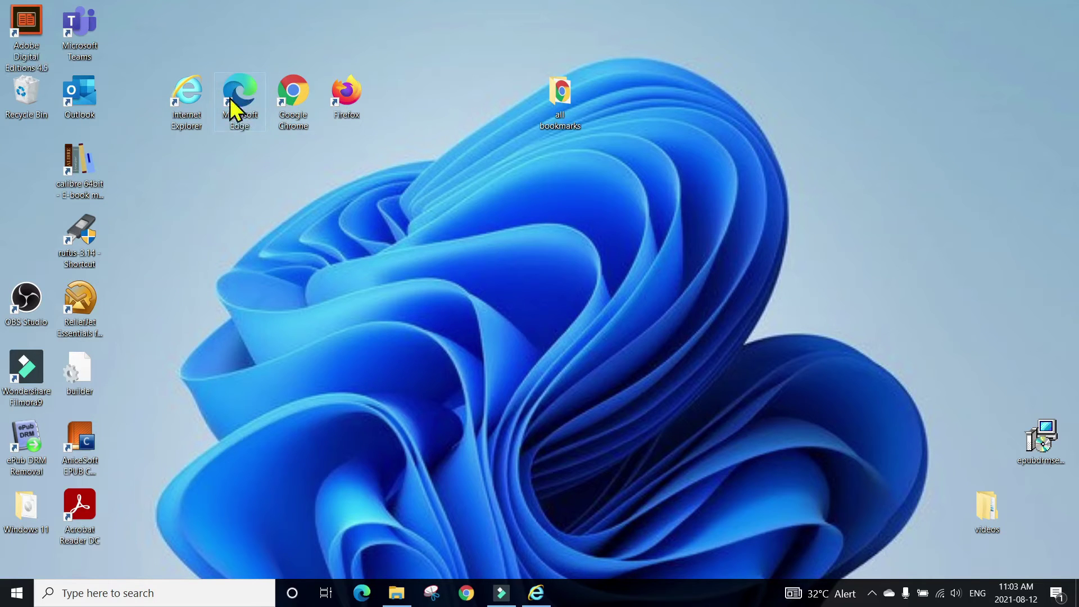
# - Launch Edge and choose Import favorites from the Favorites panel's More options menu
pyautogui.doubleClick(230, 100)
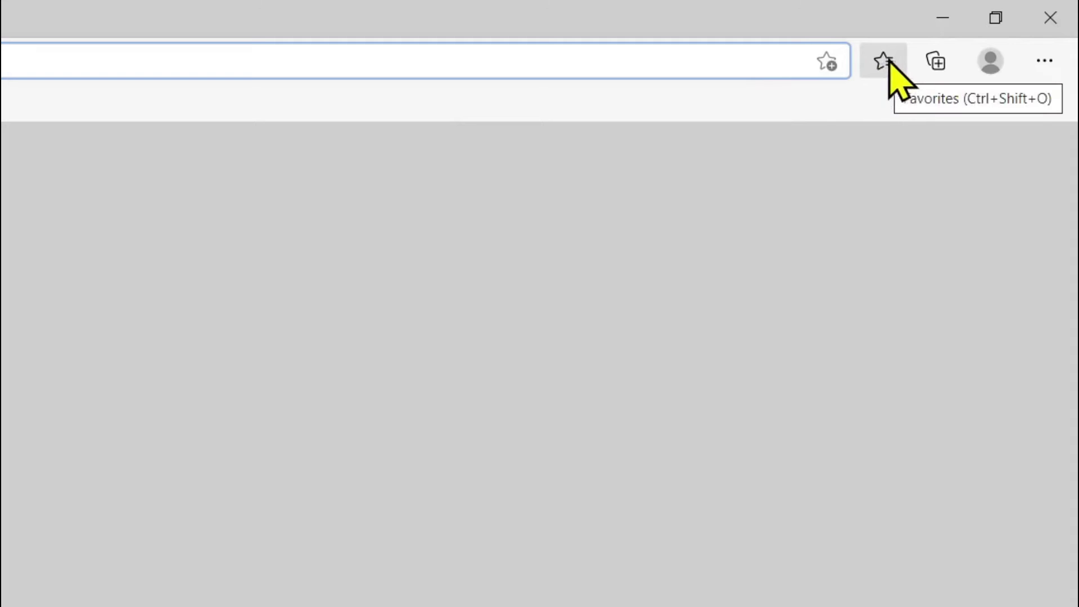
pyautogui.click(887, 65)
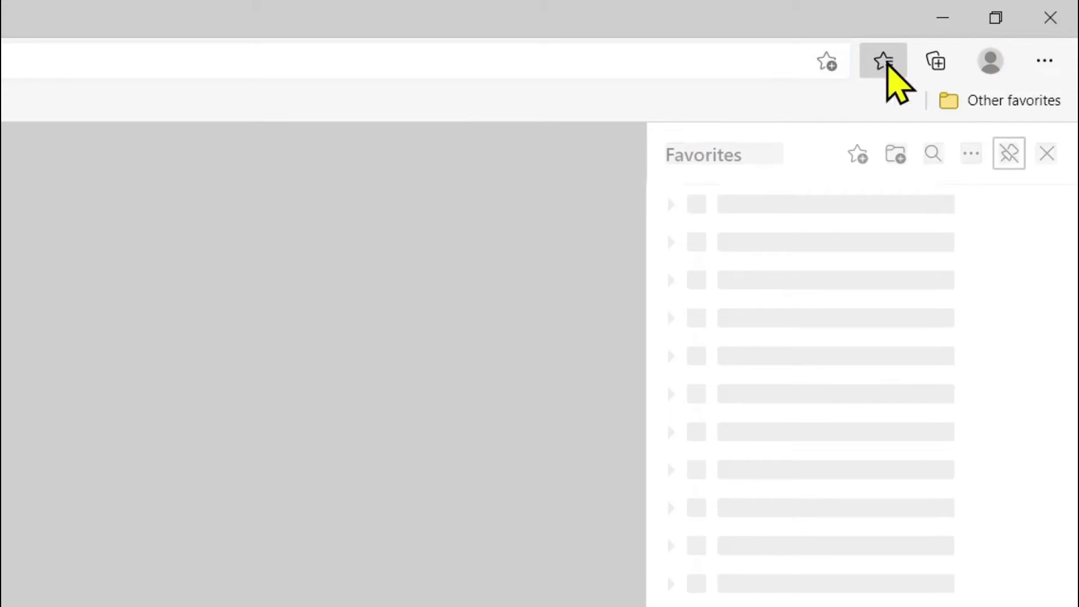
pyautogui.click(970, 158)
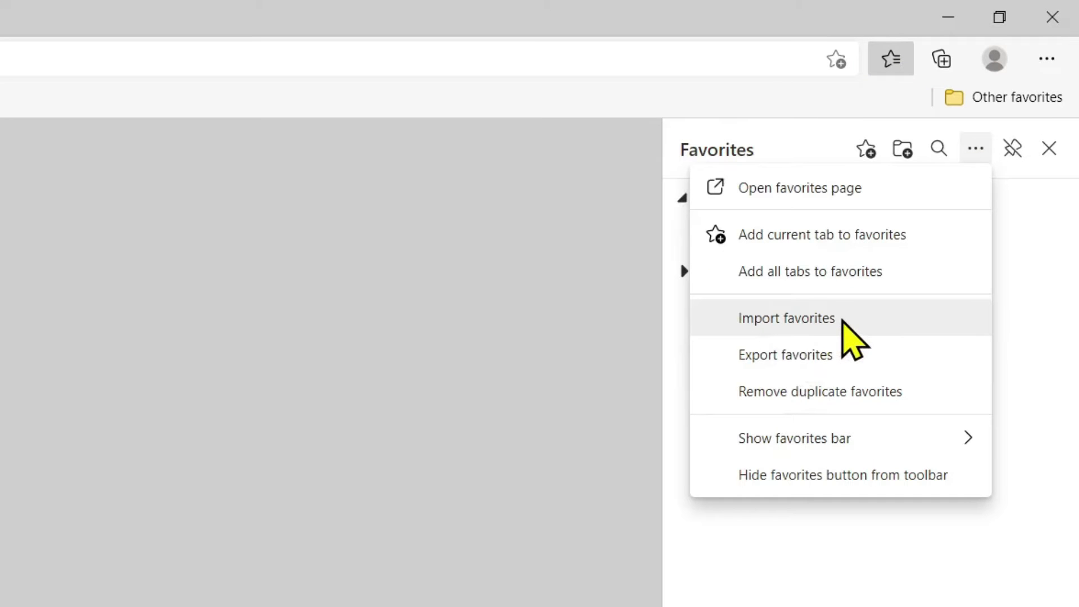
pyautogui.click(825, 319)
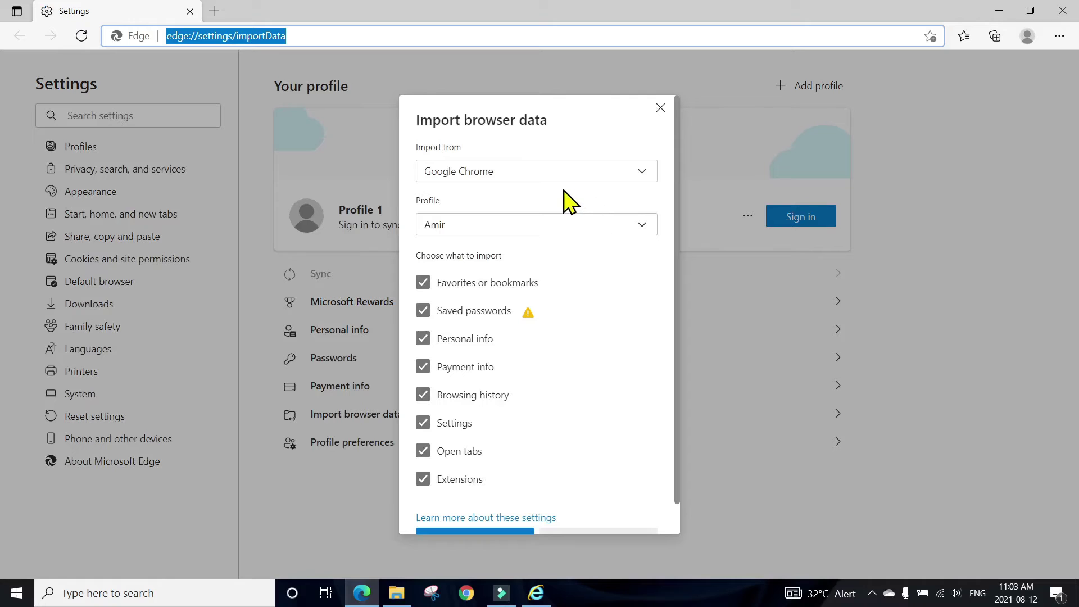
# - Import favorites into Edge from the internet exp HTML file in all bookmarks, then close Edge
pyautogui.click(646, 183)
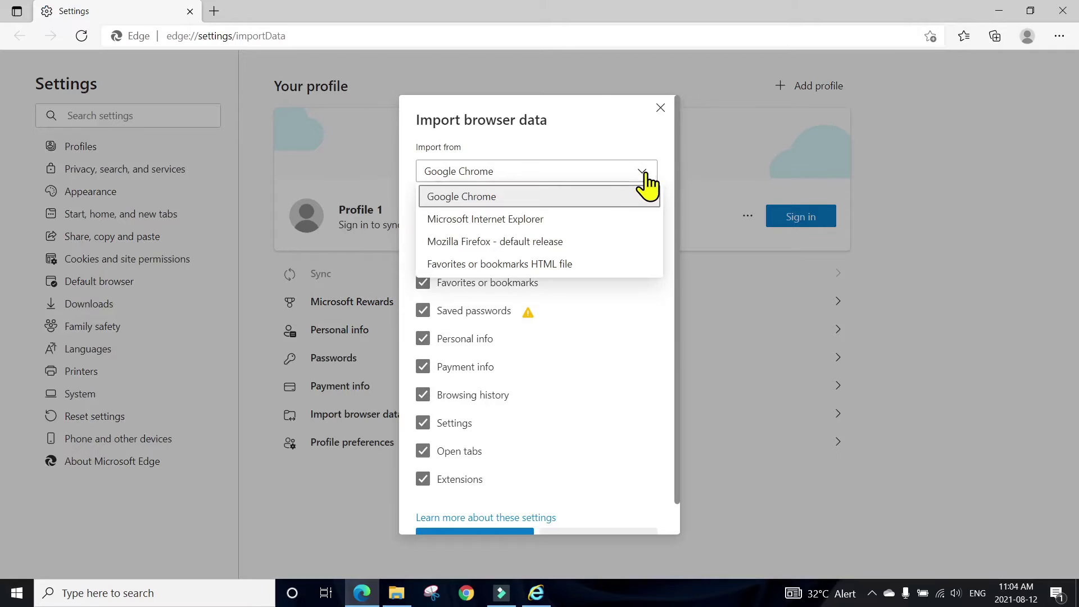
pyautogui.click(582, 266)
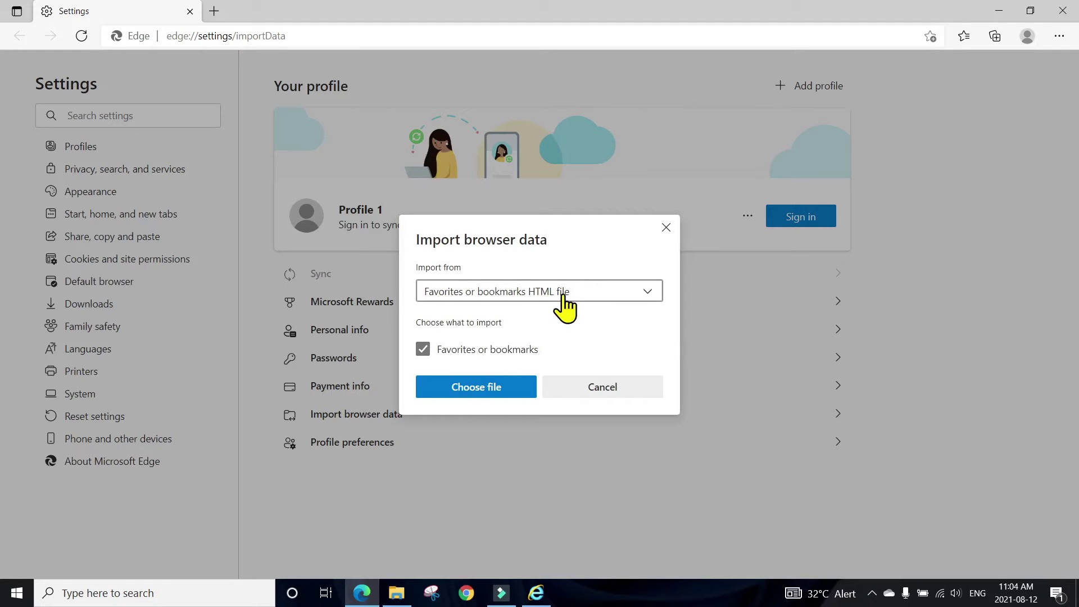
pyautogui.click(476, 388)
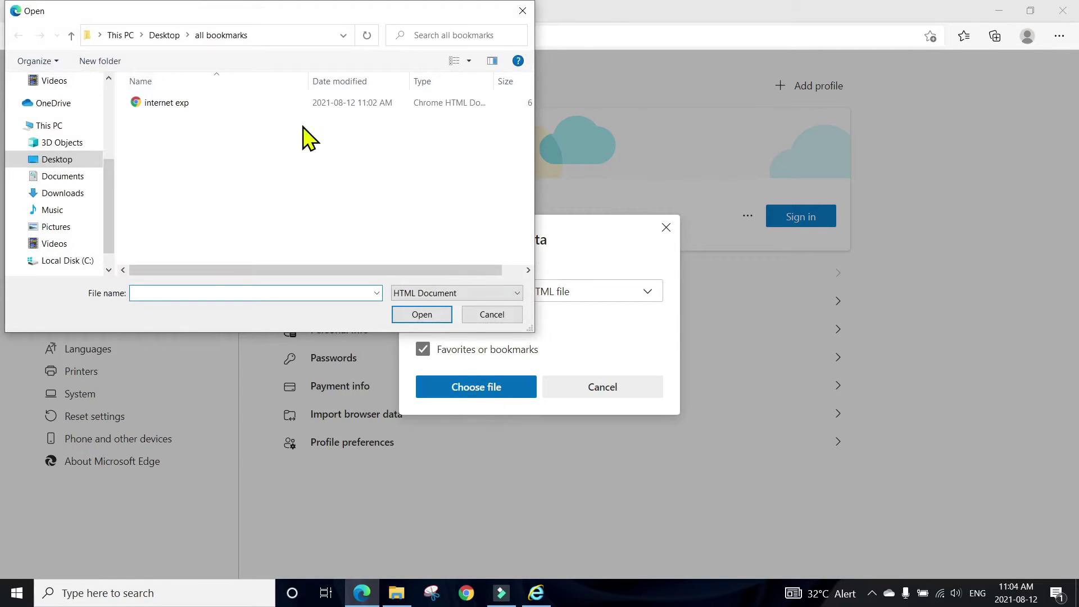
pyautogui.click(186, 106)
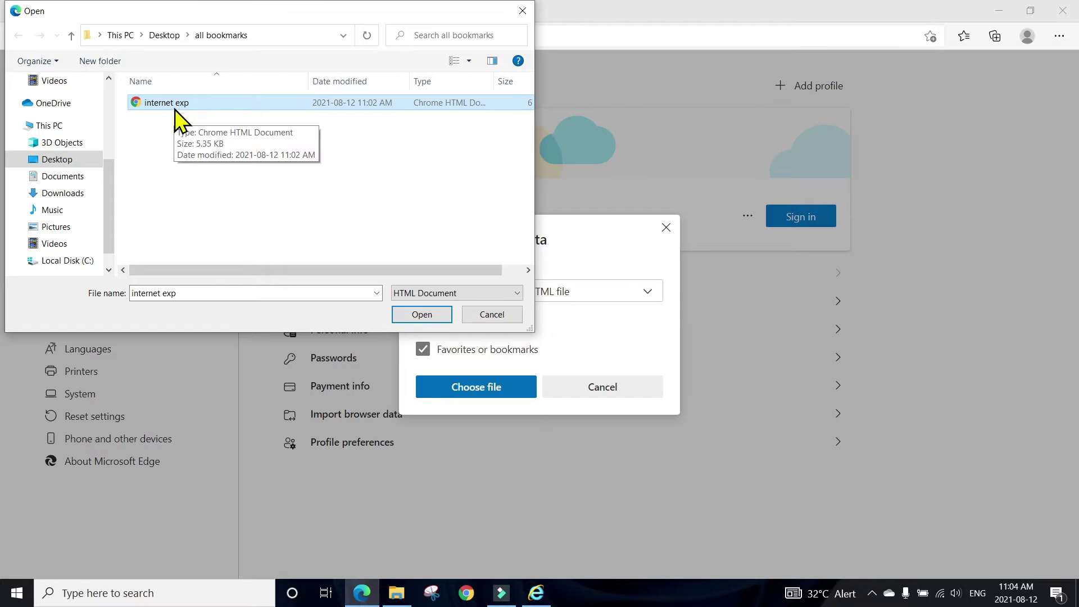
pyautogui.click(414, 315)
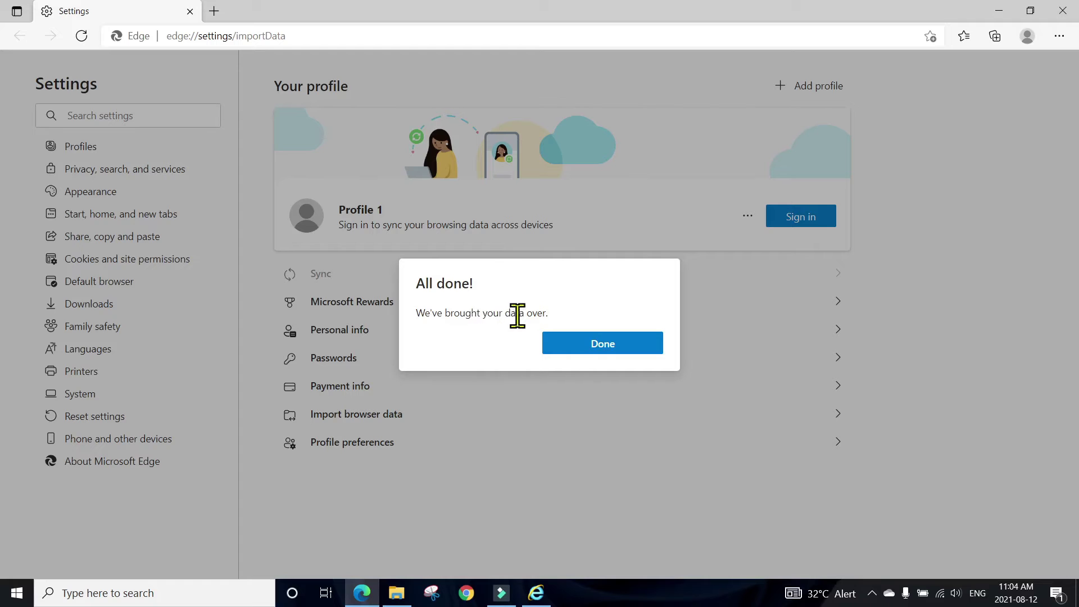
pyautogui.click(587, 352)
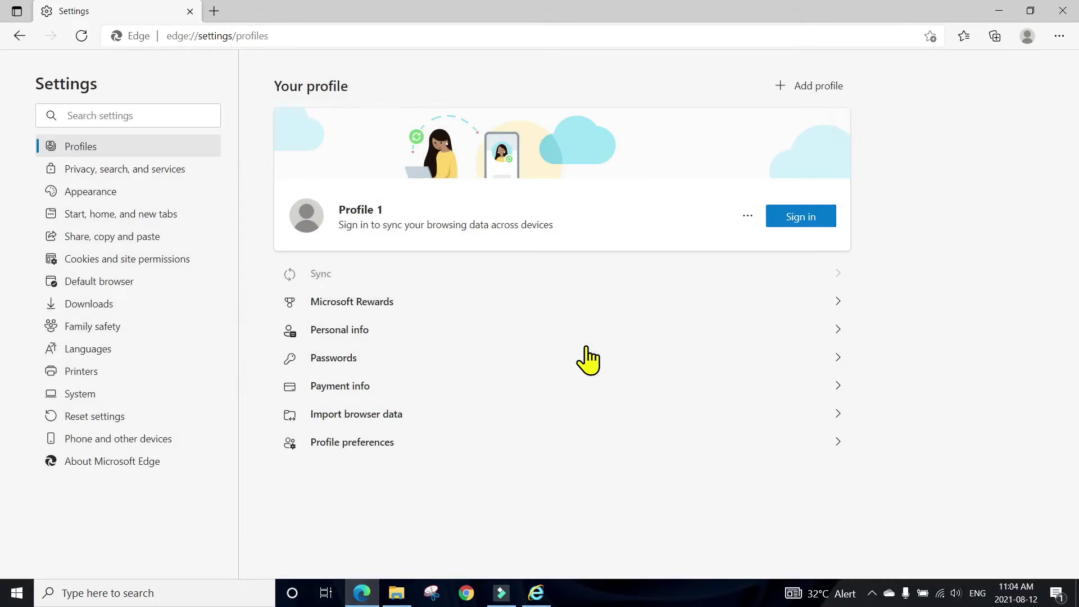
pyautogui.click(1055, 12)
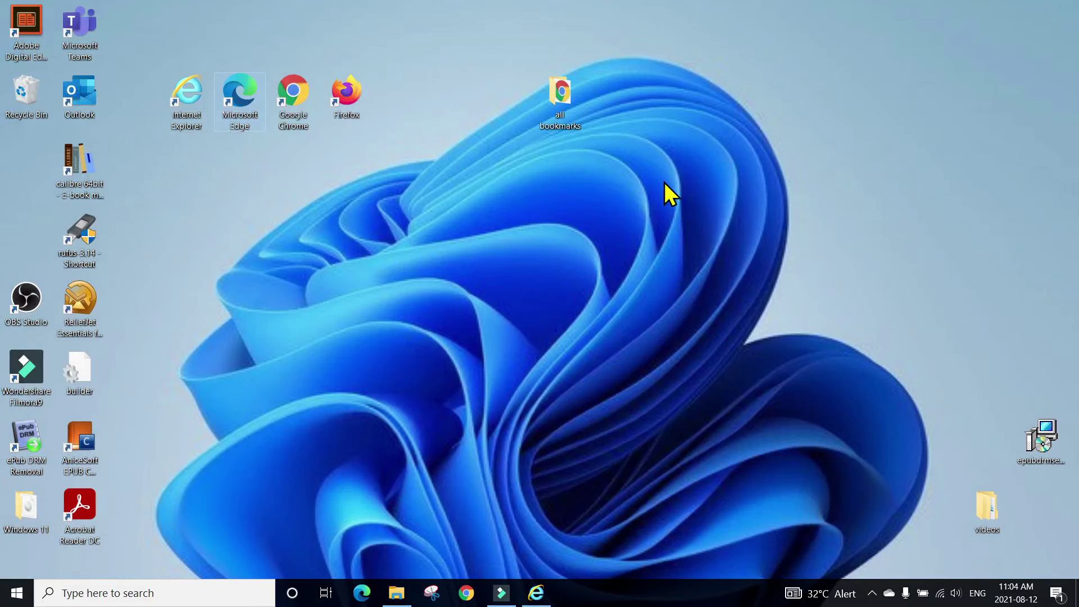
# - Relaunch Edge and open the Favorites panel's More options menu
pyautogui.doubleClick(251, 103)
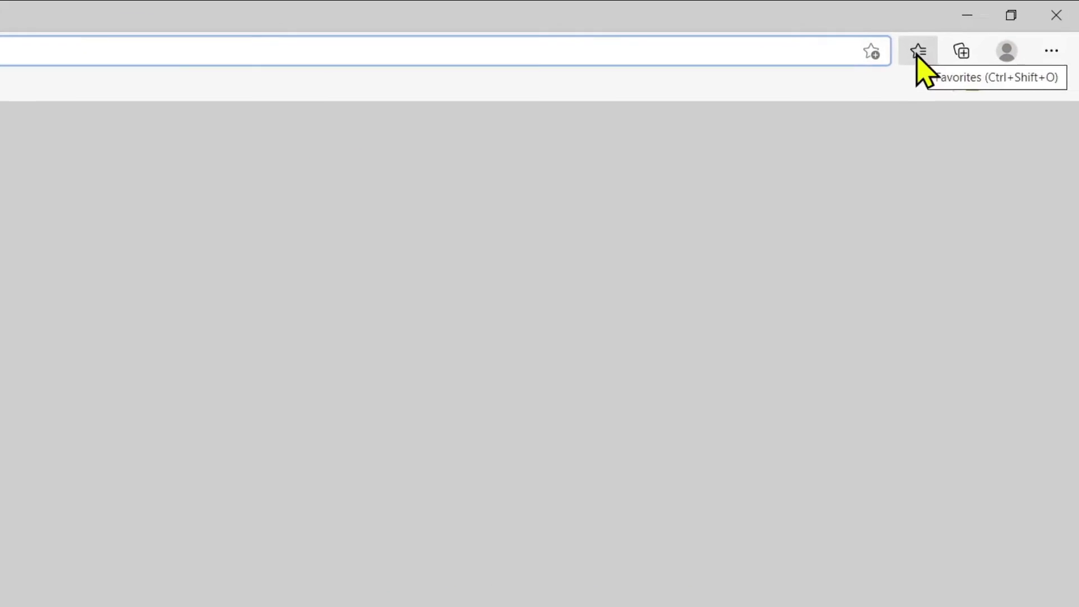
pyautogui.click(918, 52)
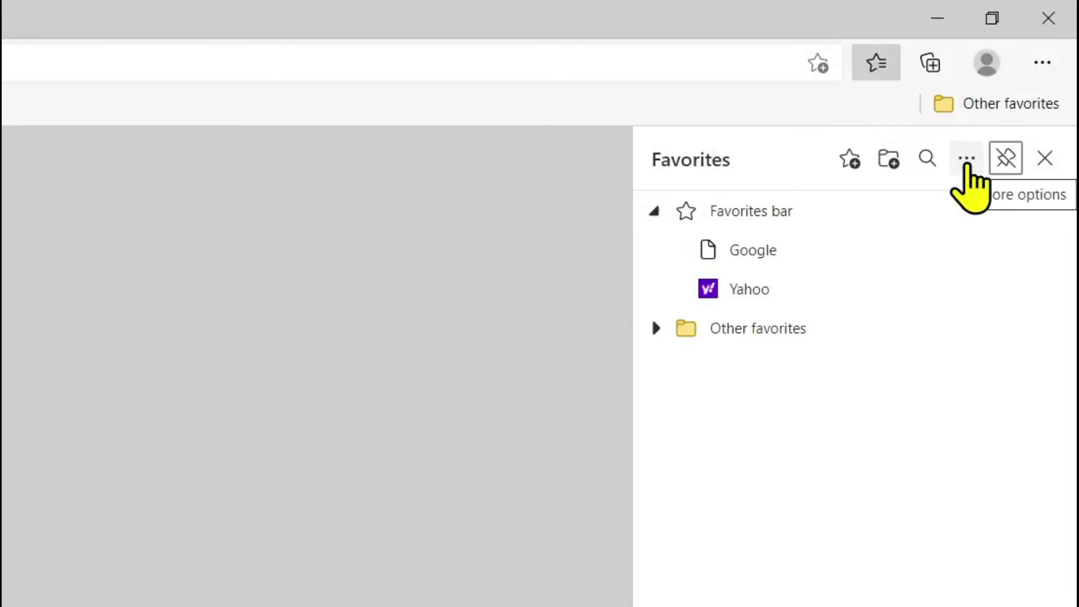
pyautogui.click(966, 160)
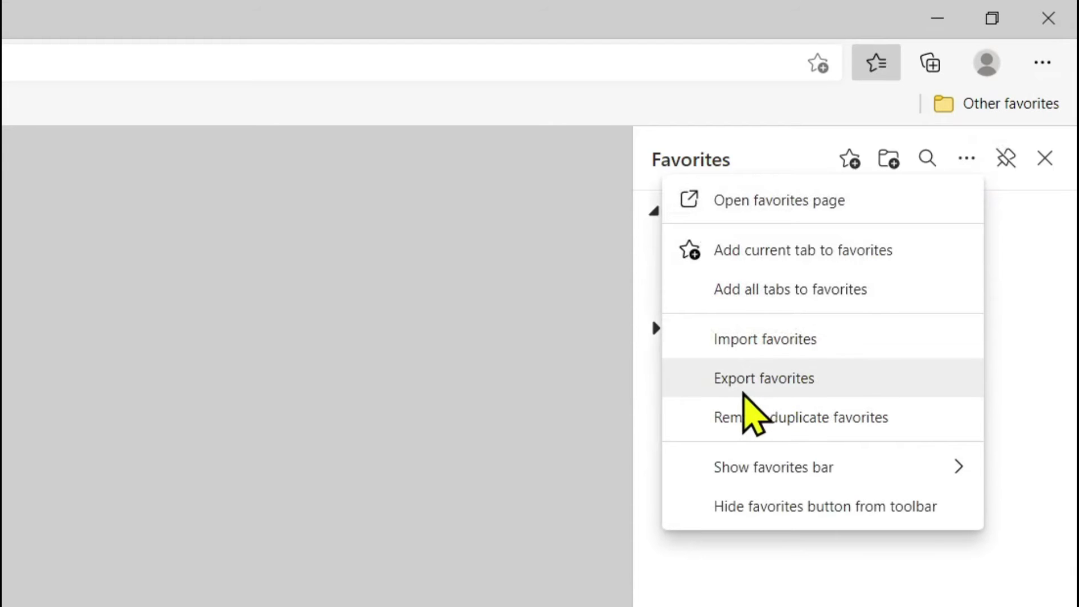
# - Choose Export favorites and save the file as 'Edge' in Desktop > all bookmarks
pyautogui.click(743, 392)
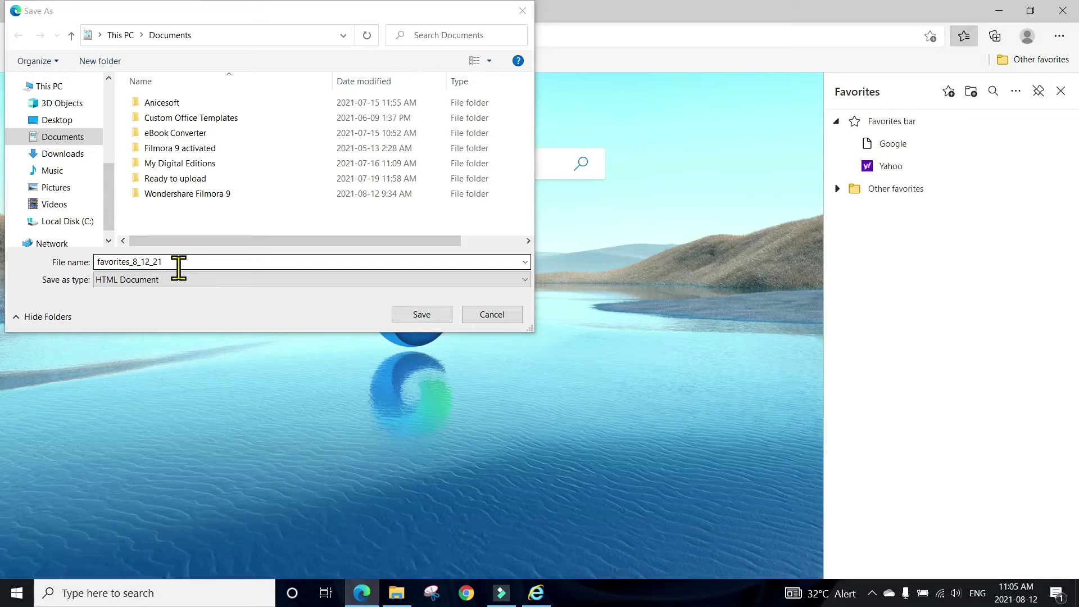
pyautogui.click(178, 267)
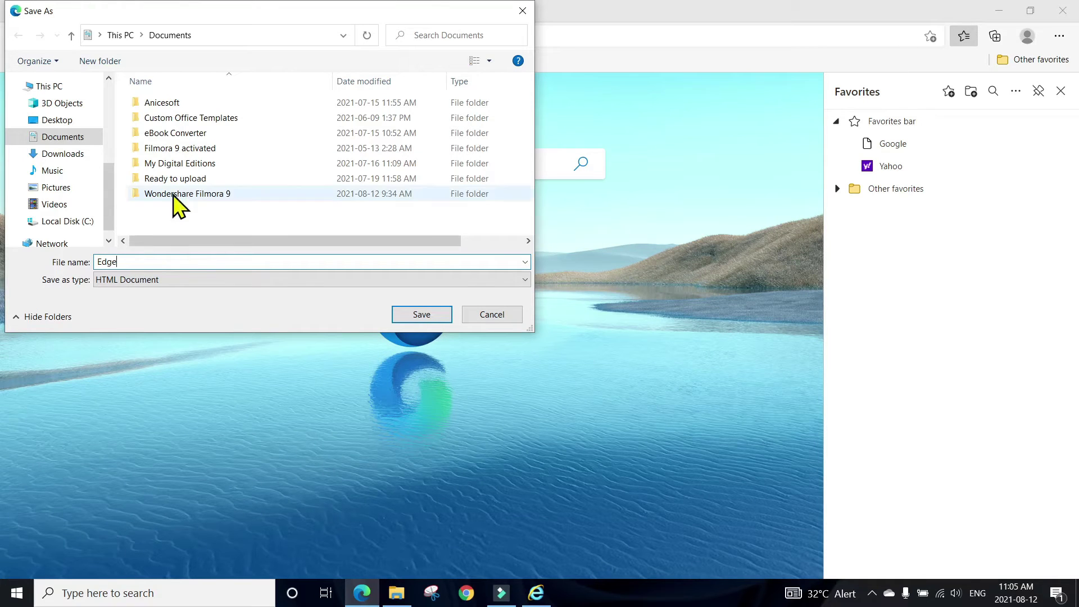
pyautogui.moveTo(106, 197); pyautogui.dragTo(137, 96)
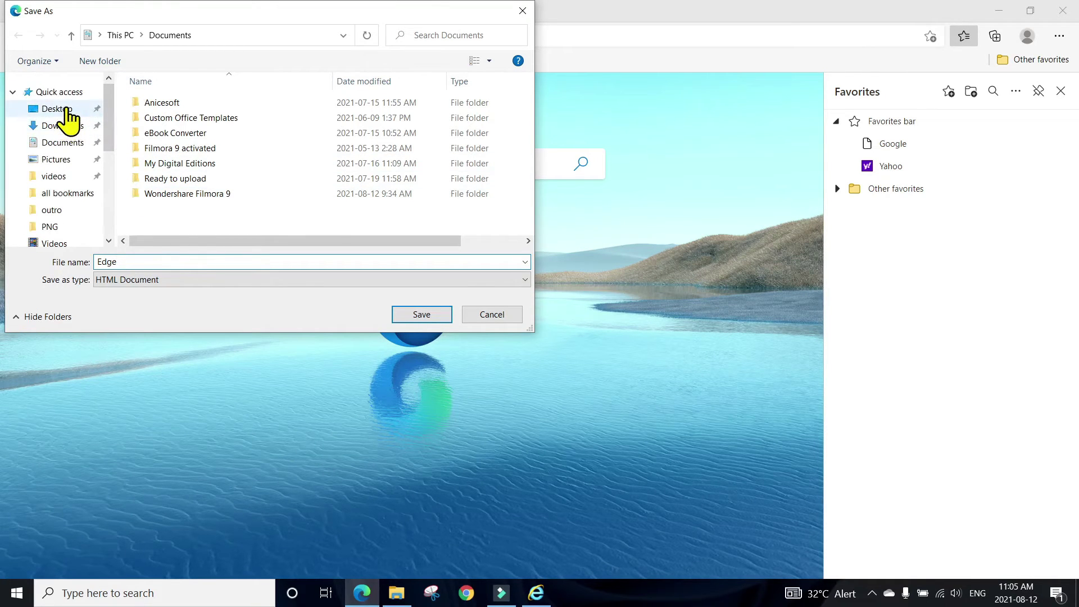
pyautogui.click(67, 115)
pyautogui.doubleClick(174, 114)
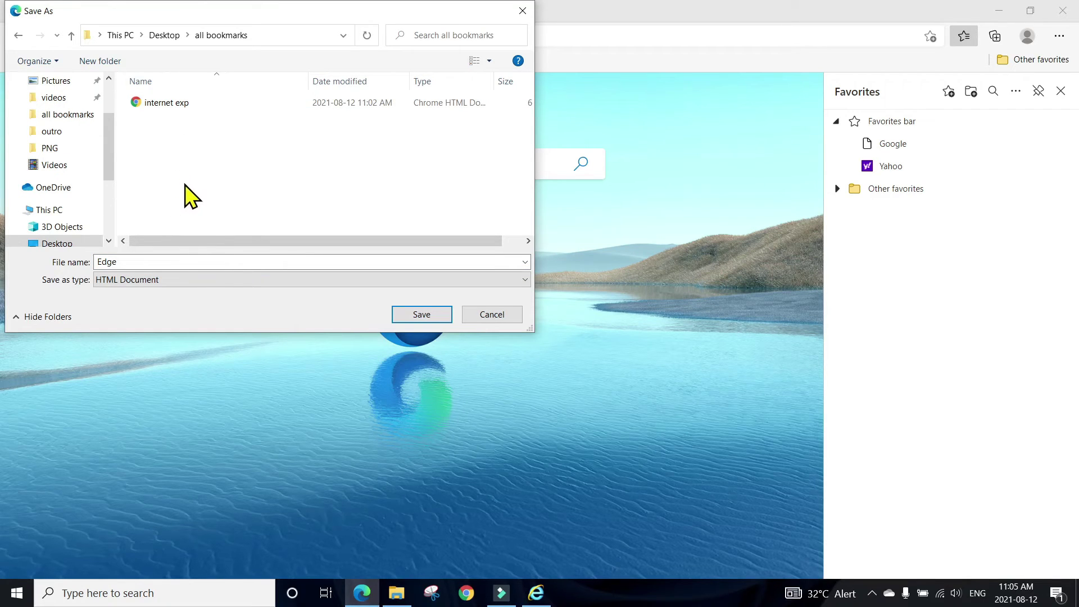
pyautogui.click(416, 315)
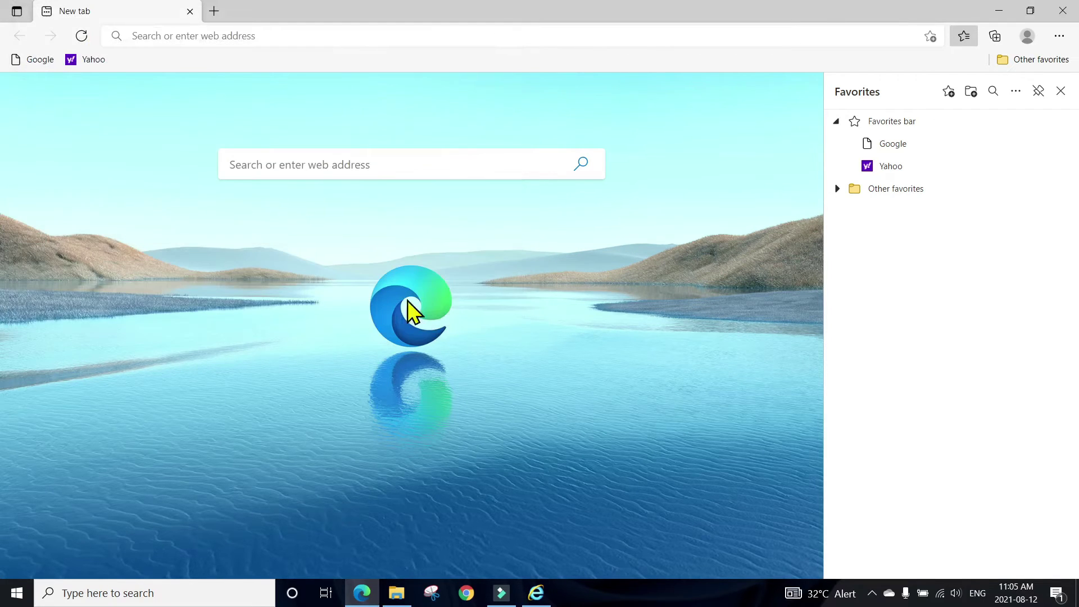
# - Close Edge, refresh the desktop, and check the 5.35 KB Edge file in all bookmarks
pyautogui.click(1064, 10)
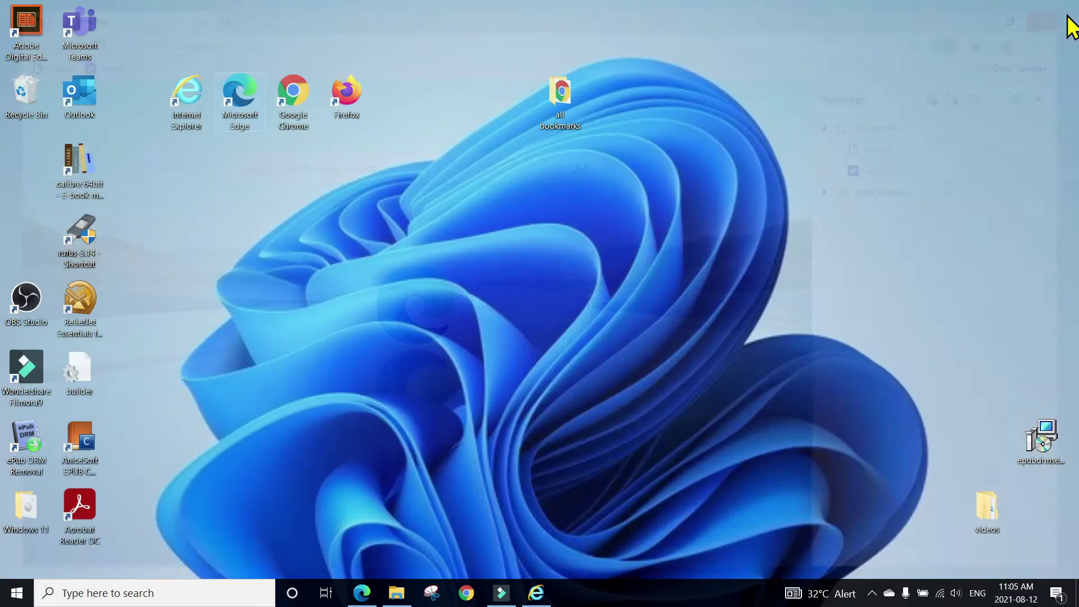
pyautogui.rightClick(428, 209)
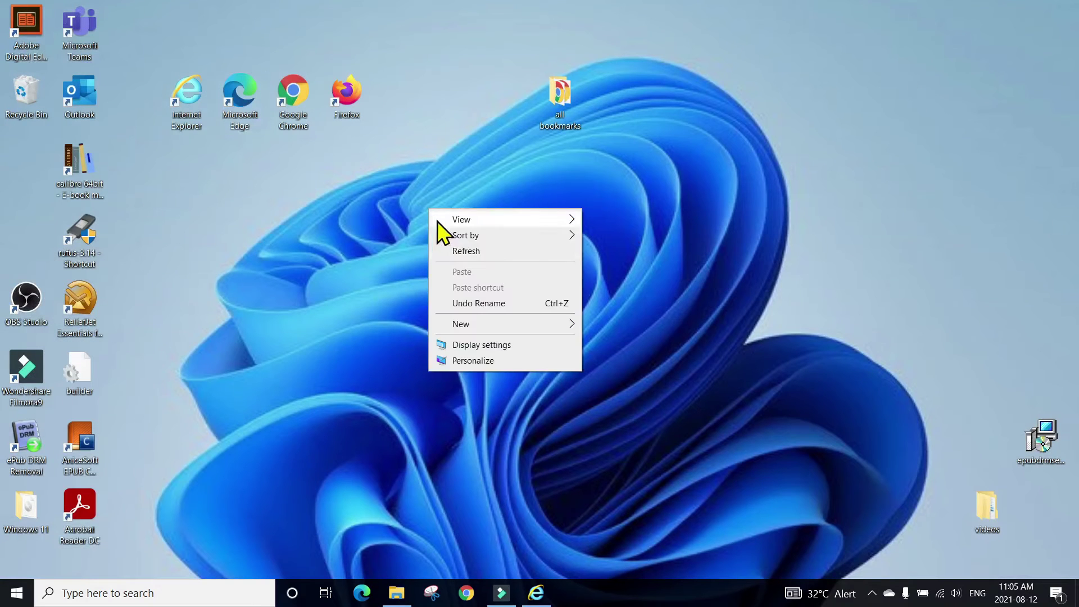
pyautogui.click(473, 250)
pyautogui.doubleClick(567, 99)
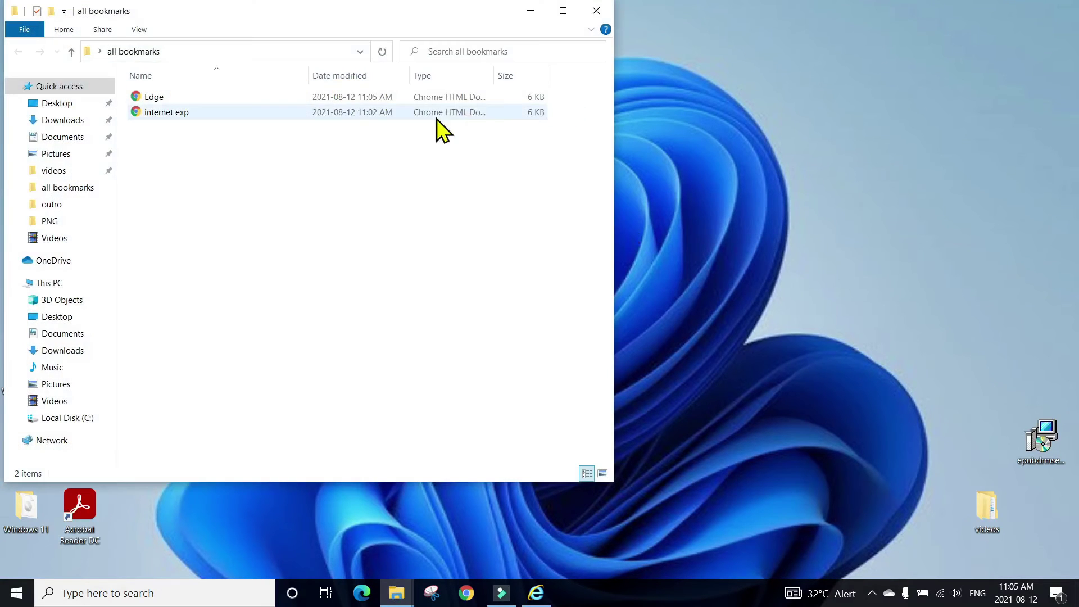
pyautogui.click(166, 97)
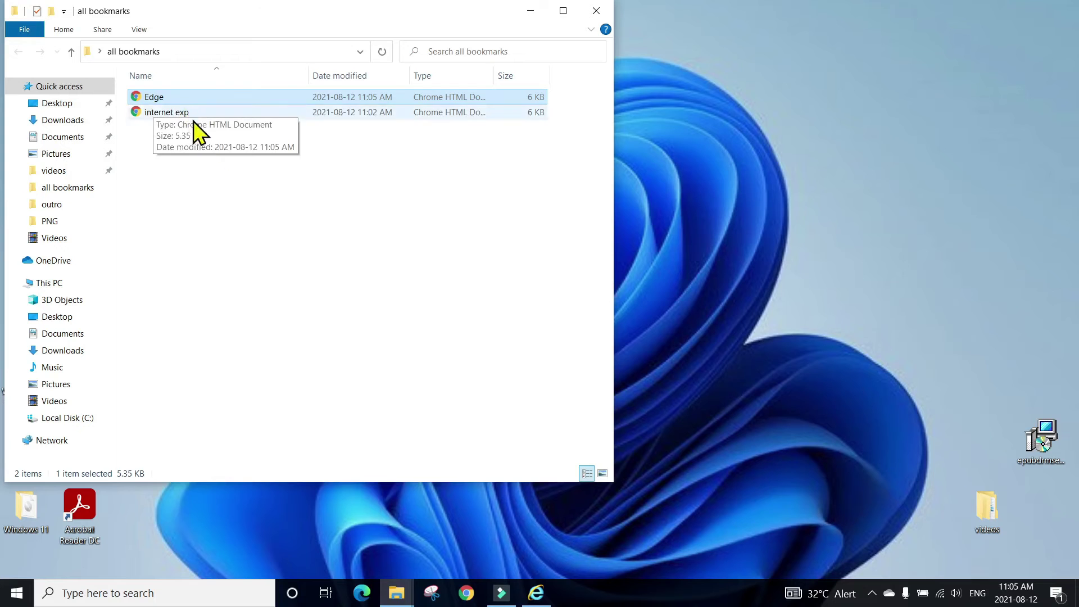
pyautogui.click(595, 12)
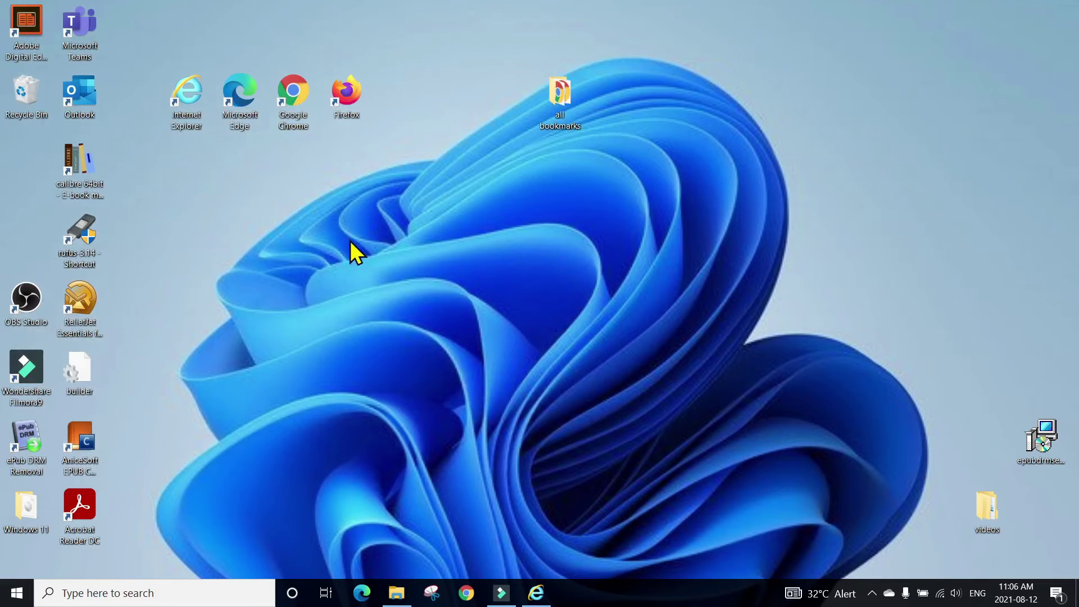
# - Launch and maximize Chrome, open Bookmarks > Bookmark manager, and show its three-dot menu
pyautogui.click(288, 82)
pyautogui.doubleClick(291, 92)
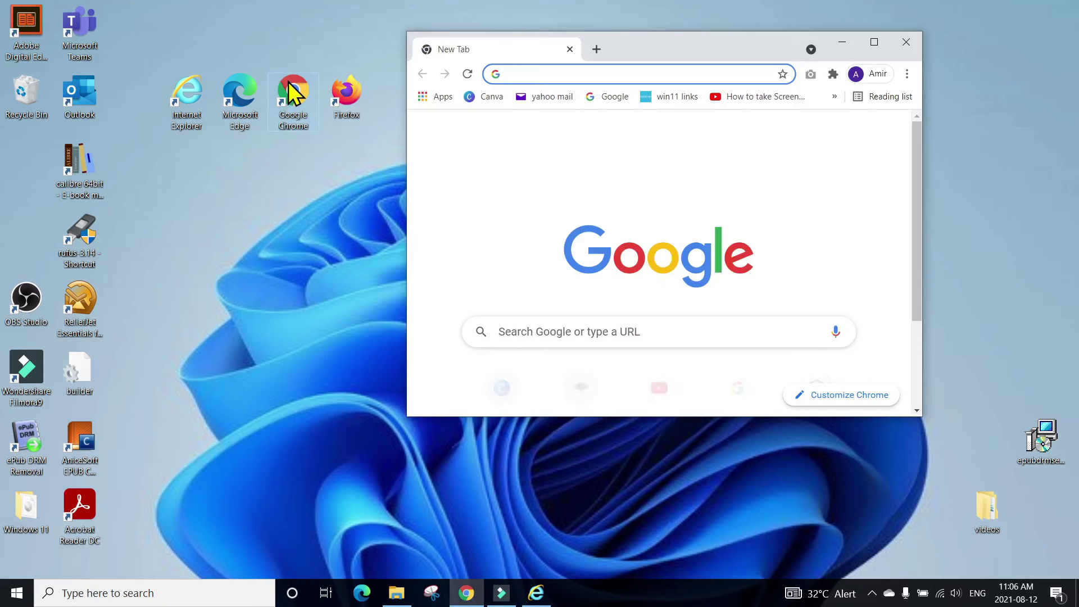
pyautogui.click(878, 45)
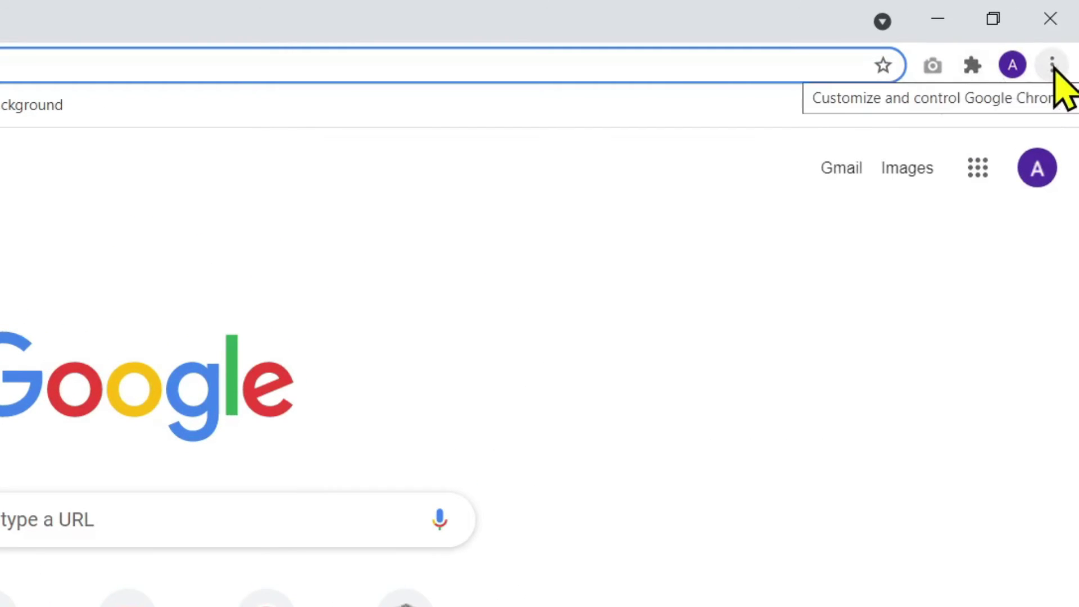
pyautogui.click(1053, 65)
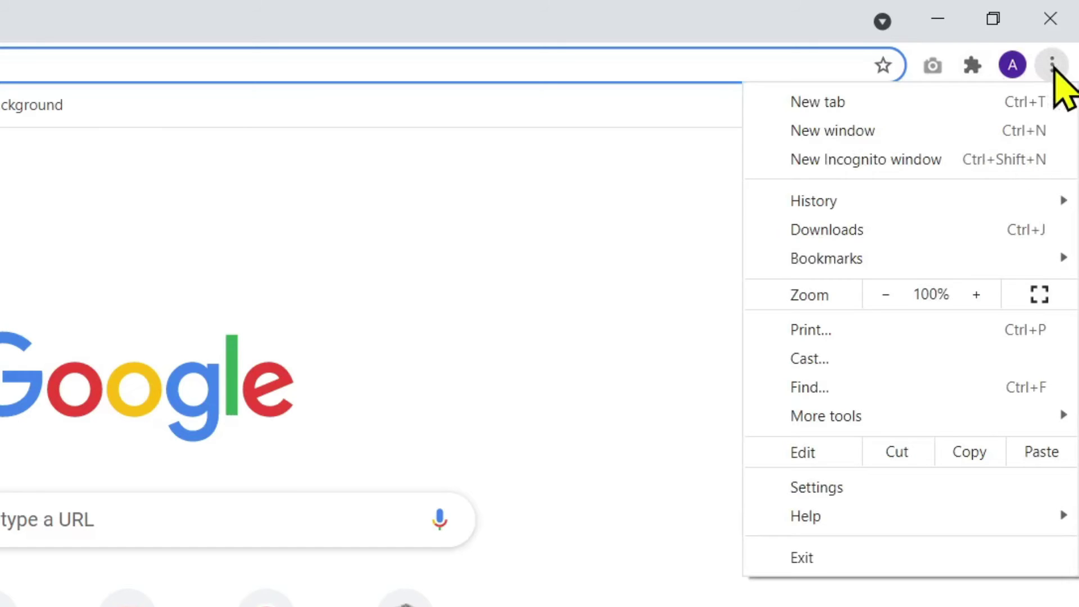
pyautogui.moveTo(883, 264)
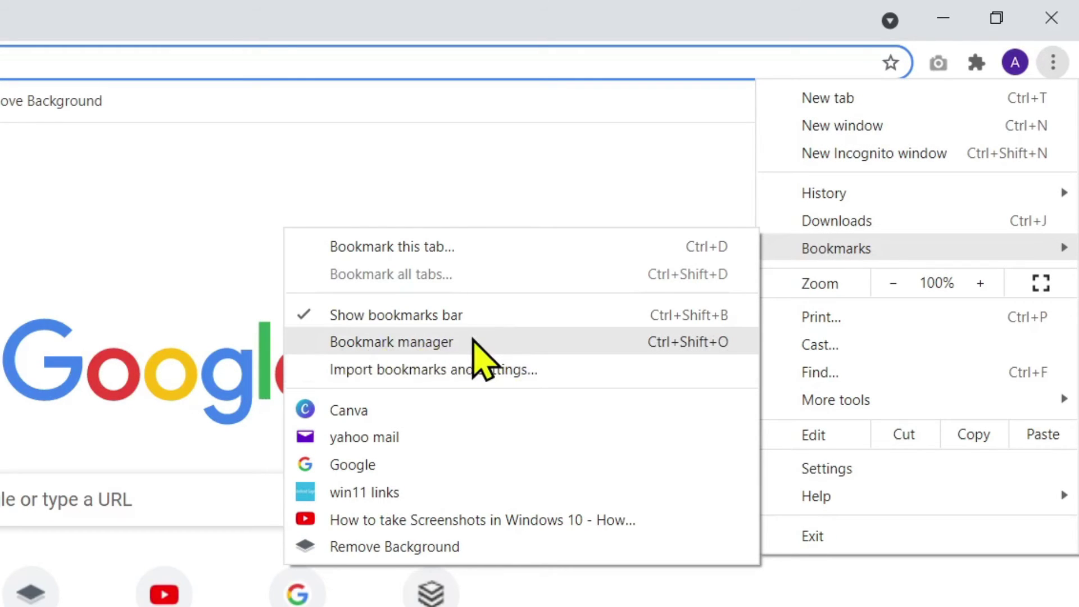
pyautogui.click(452, 344)
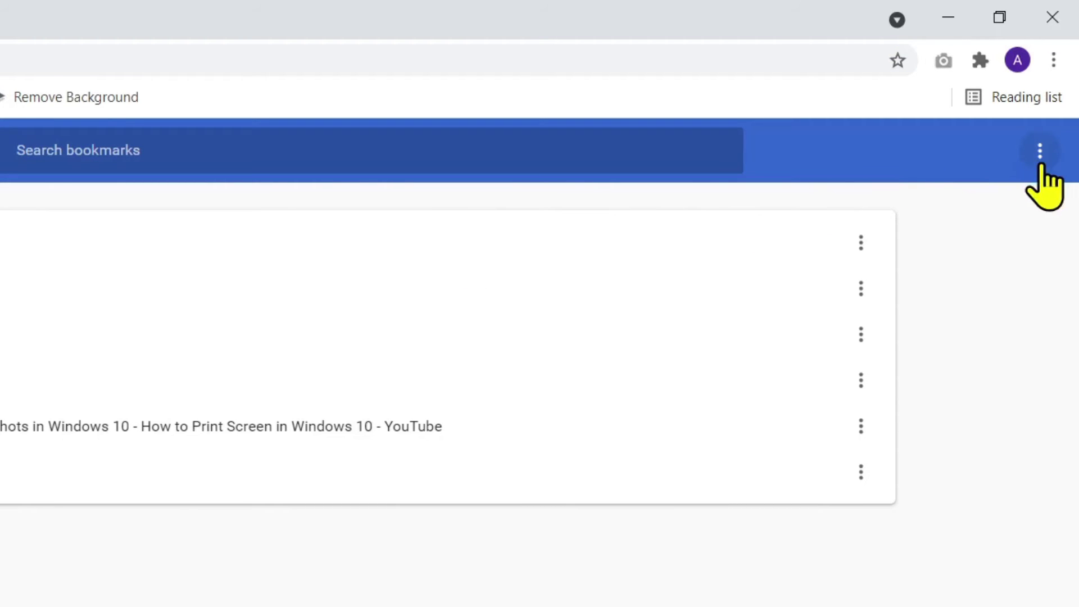
pyautogui.click(1040, 165)
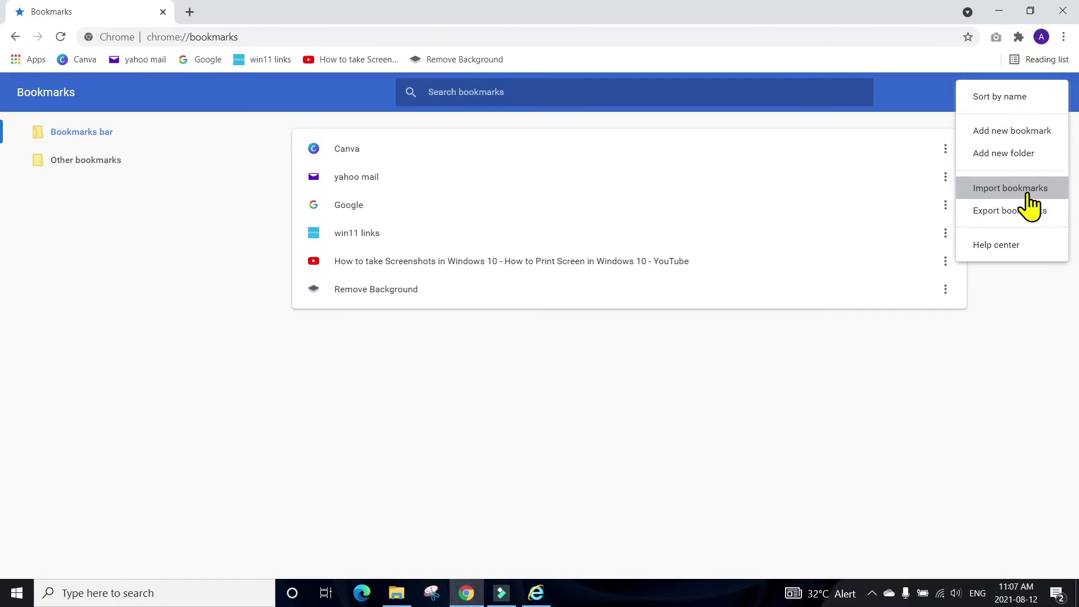
# - Import the Edge bookmarks file from Desktop\all bookmarks, check the new Imported folder, then close Chrome
pyautogui.click(1027, 191)
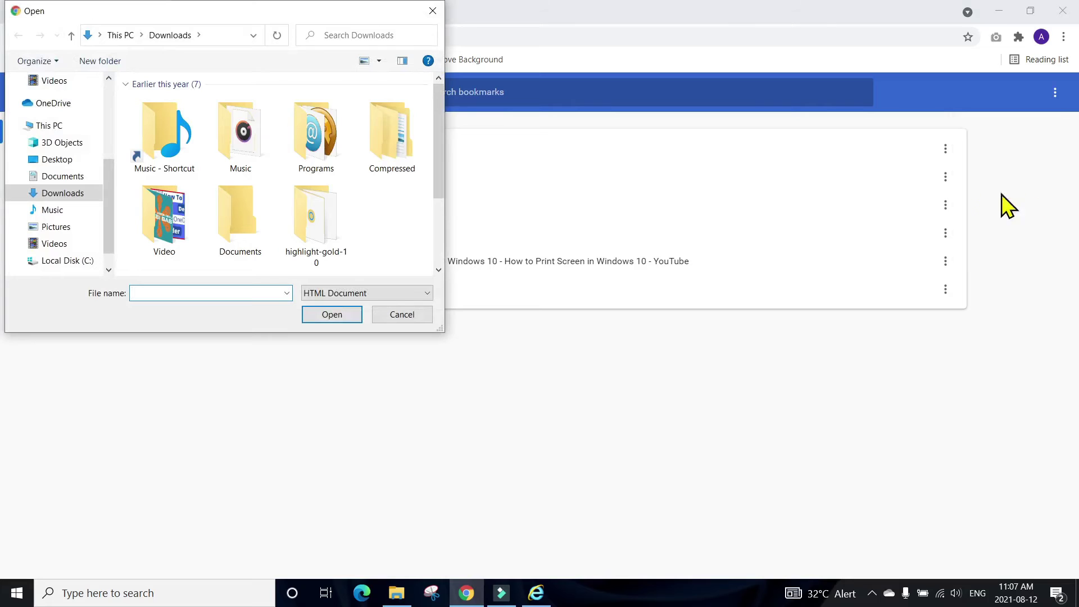
pyautogui.moveTo(110, 193); pyautogui.dragTo(116, 102)
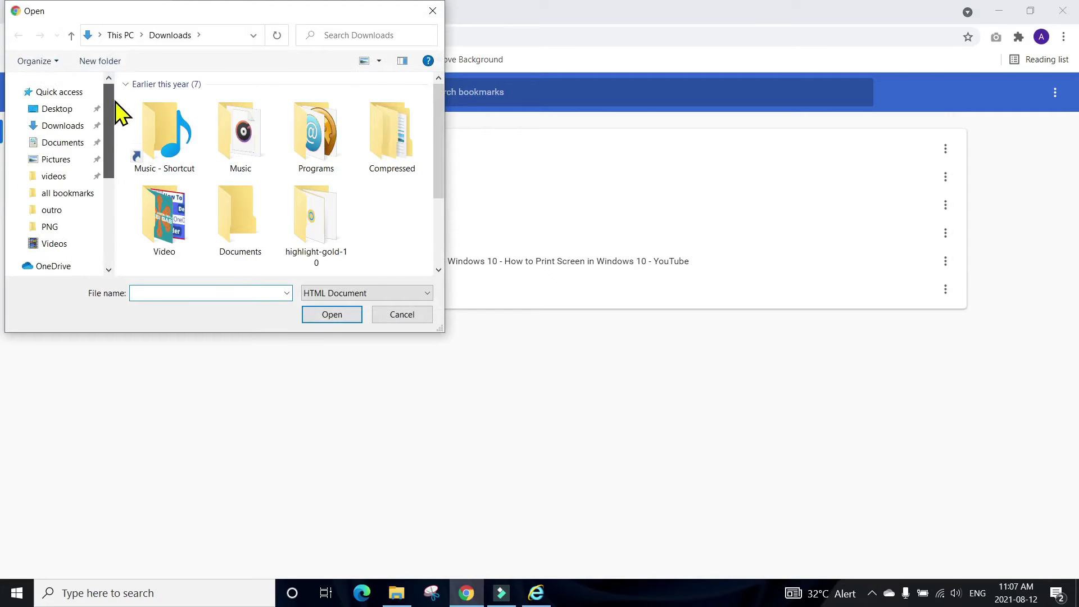
pyautogui.click(73, 113)
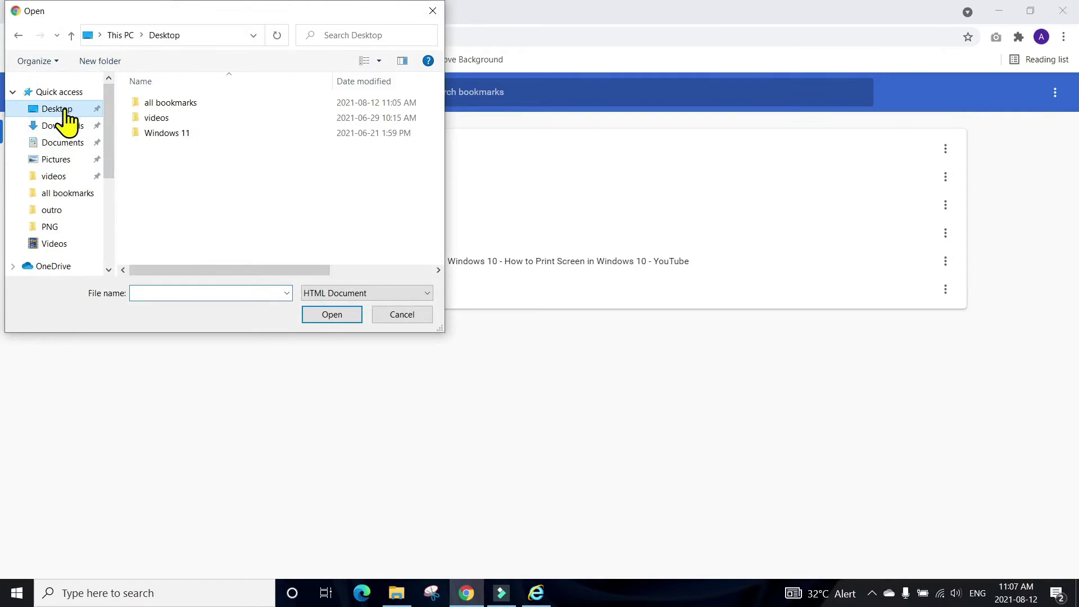
pyautogui.doubleClick(197, 105)
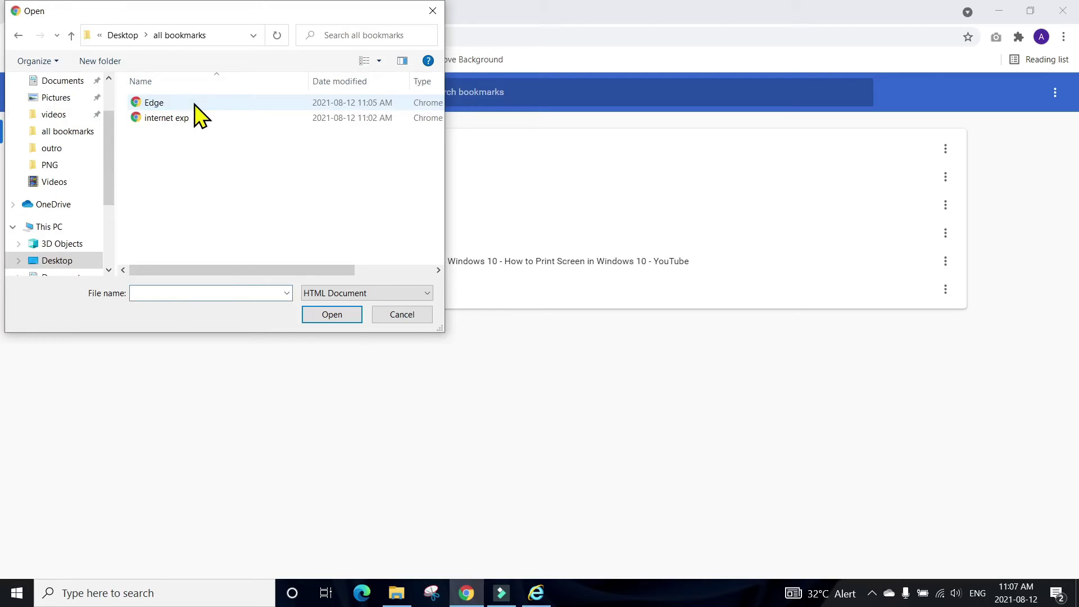
pyautogui.click(156, 105)
pyautogui.click(328, 317)
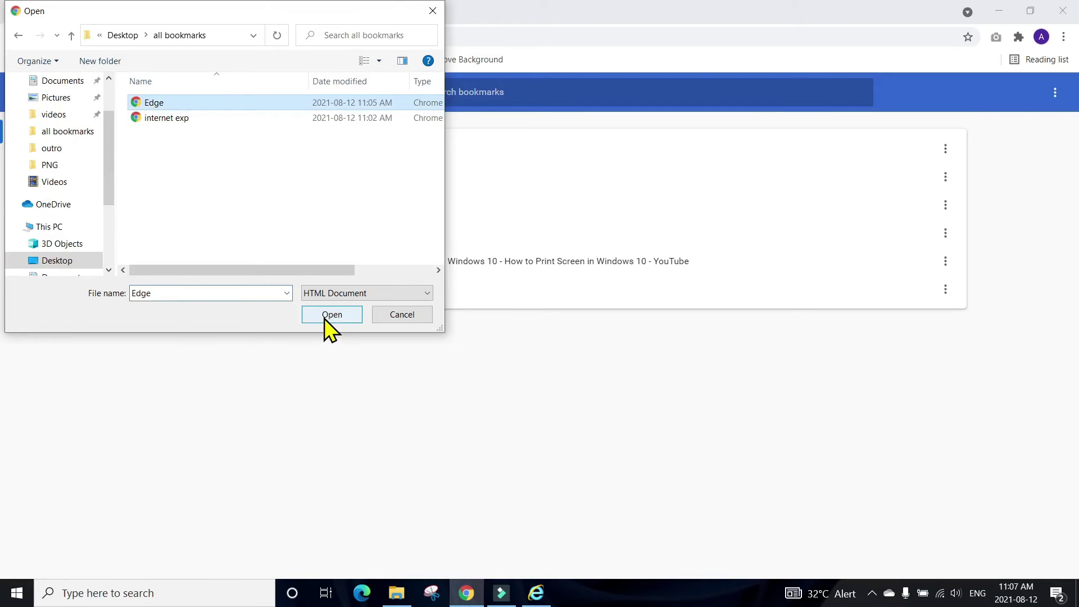
pyautogui.doubleClick(349, 328)
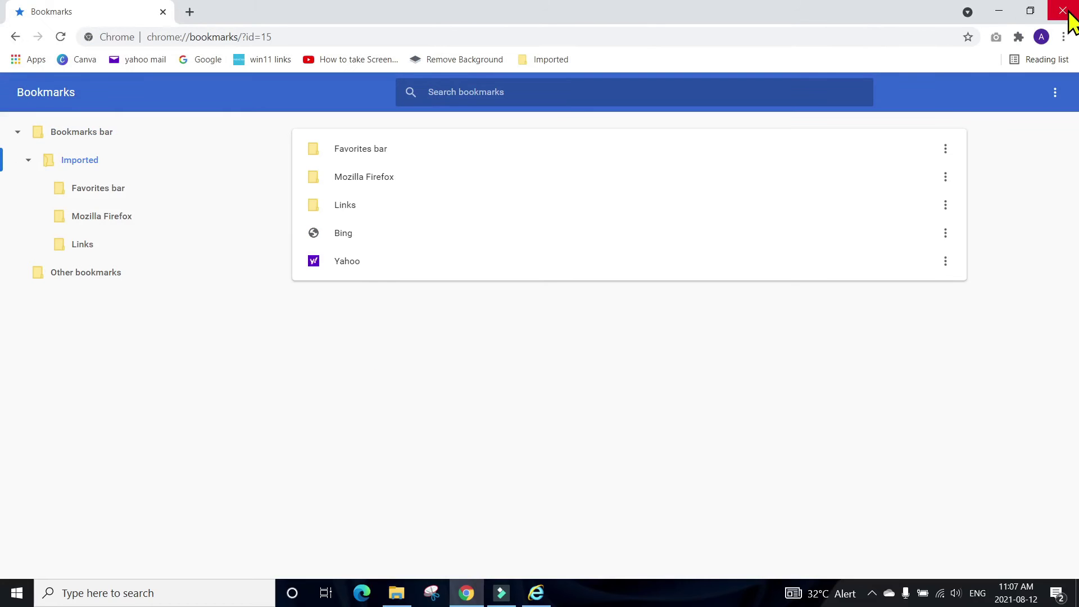
pyautogui.click(1064, 11)
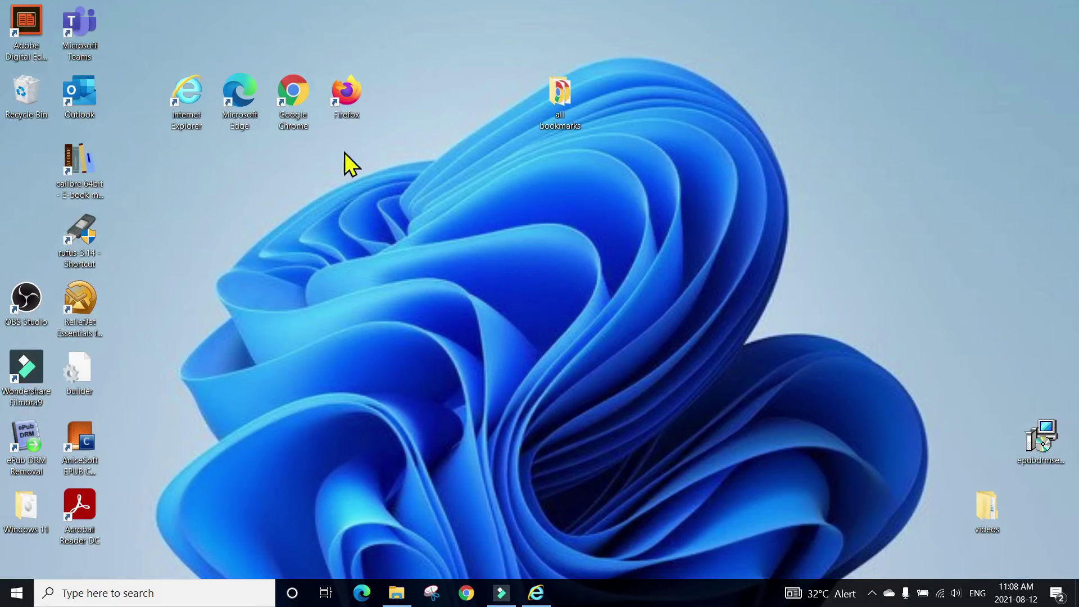
# - Relaunch Chrome and drag Yahoo out of the Imported folder onto the bookmarks bar after Imported
pyautogui.doubleClick(290, 94)
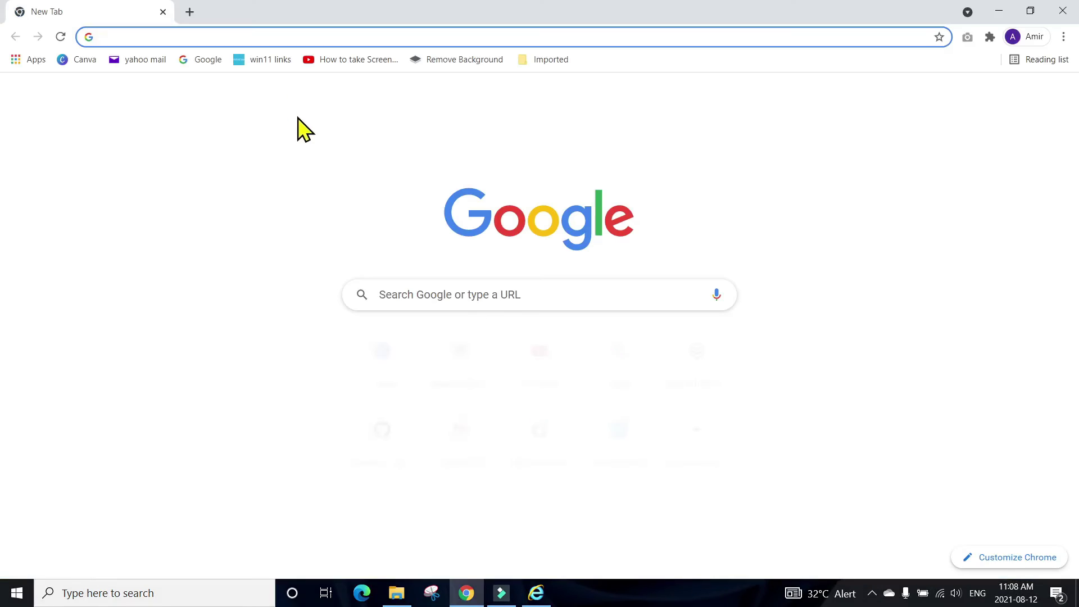
pyautogui.click(523, 61)
pyautogui.moveTo(562, 82)
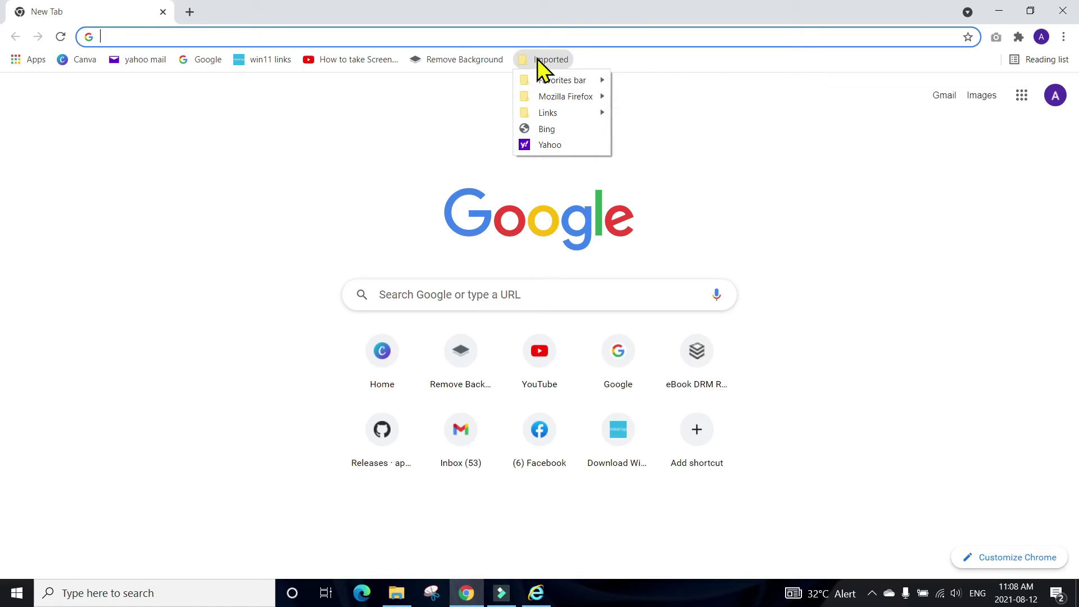
pyautogui.moveTo(602, 80)
pyautogui.moveTo(635, 97)
pyautogui.mouseDown()
pyautogui.moveTo(706, 91)
pyautogui.moveTo(717, 65)
pyautogui.mouseUp()
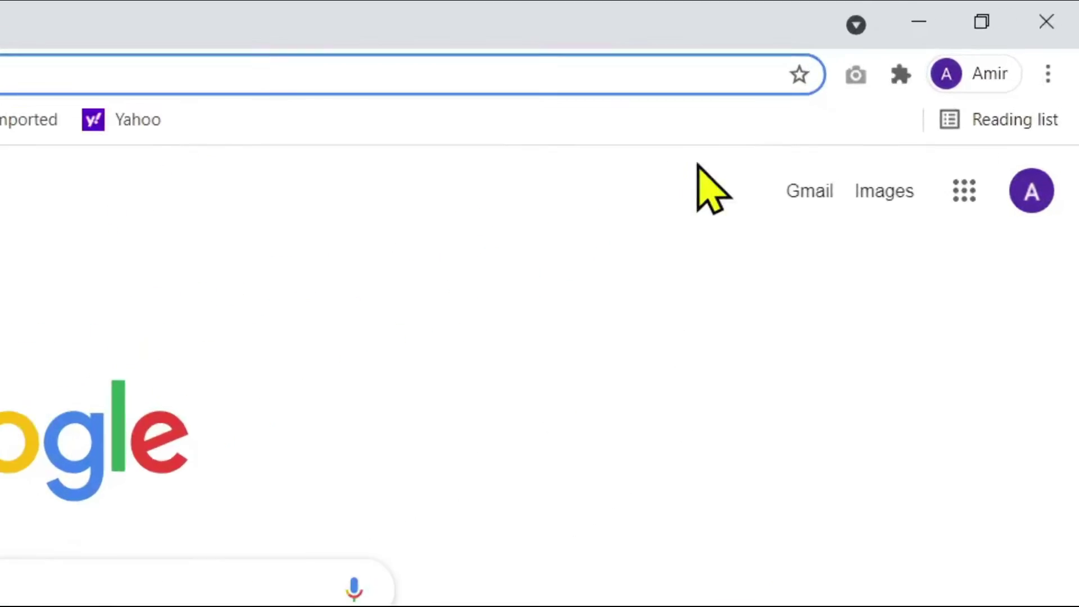
# - Open Chrome's Bookmark manager and choose Export bookmarks from its options menu
pyautogui.click(1053, 60)
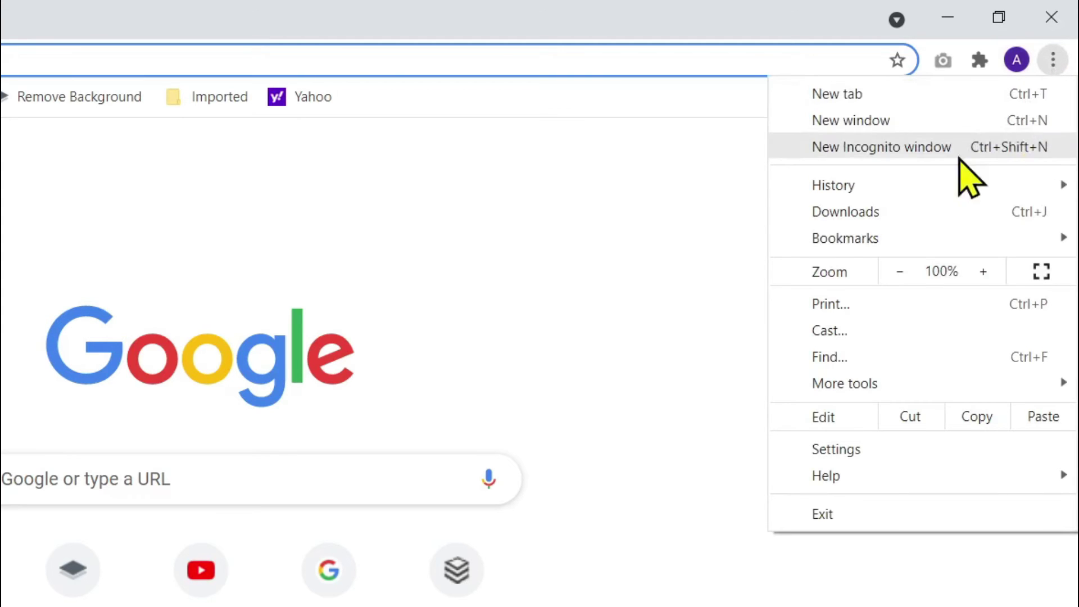
pyautogui.moveTo(900, 232)
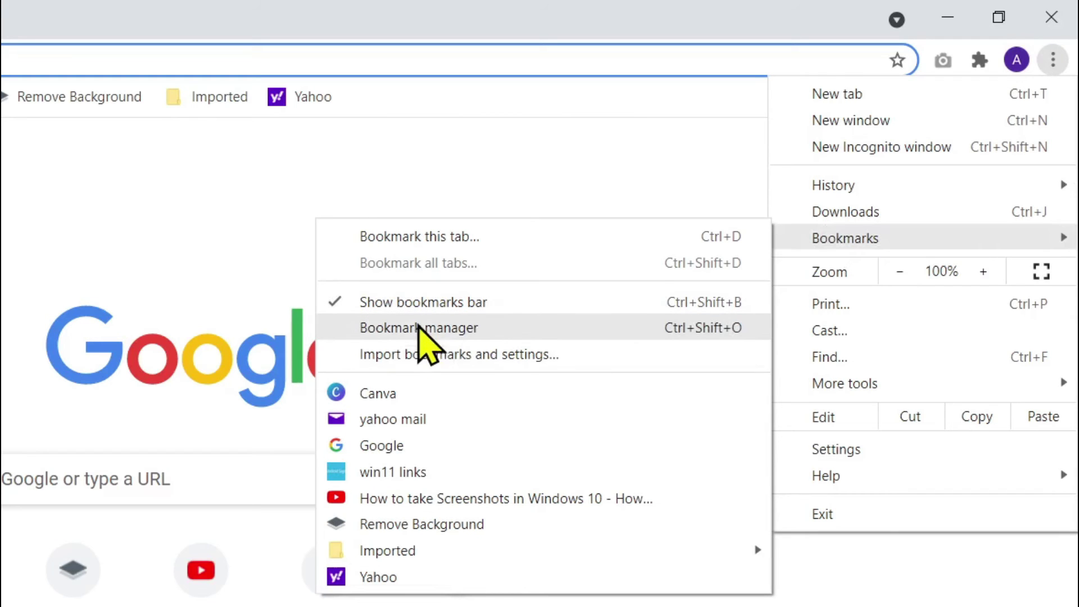
pyautogui.click(496, 332)
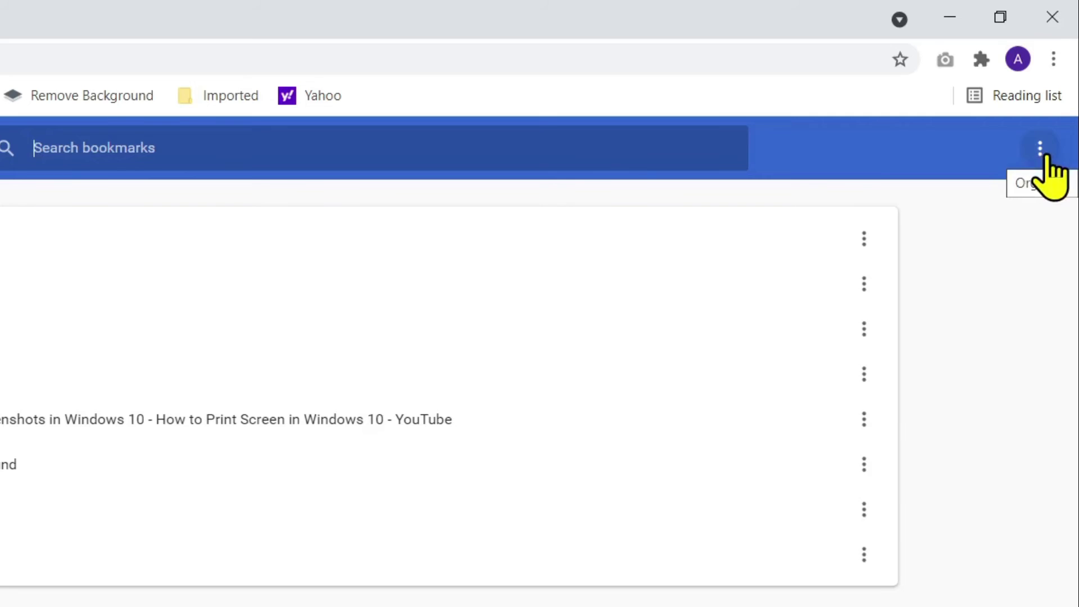
pyautogui.click(1045, 155)
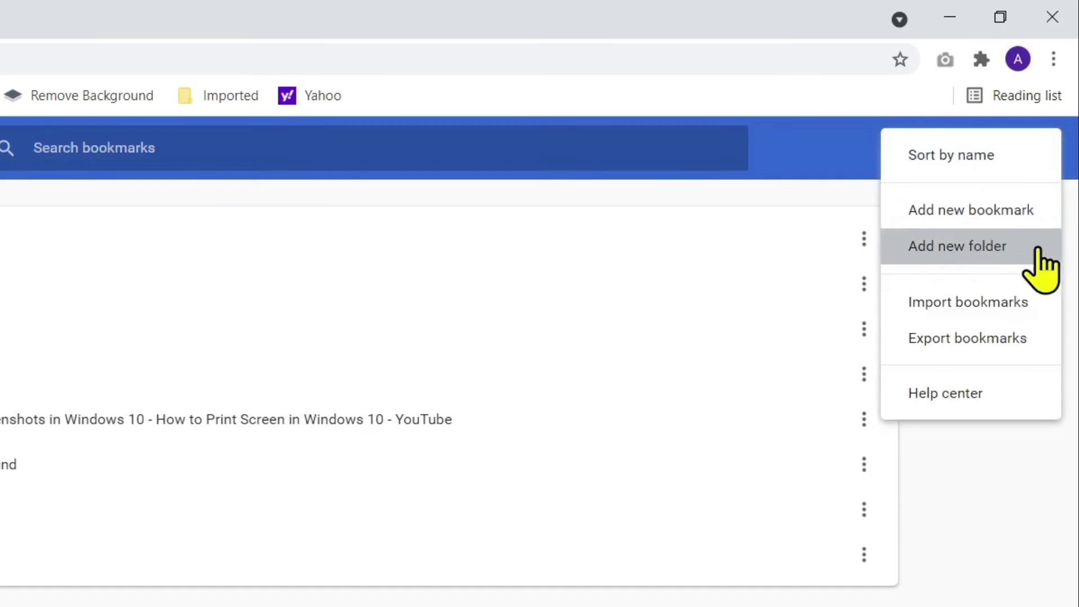
pyautogui.click(999, 344)
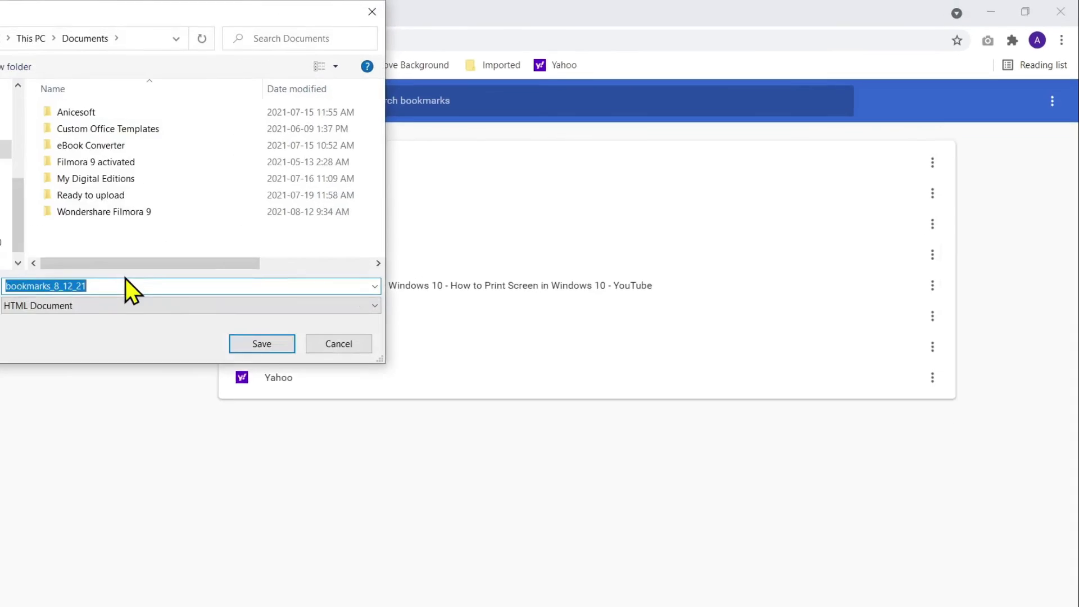
# - Save the export as 'Chrome' in Desktop\all bookmarks, then close Chrome and launch Firefox
pyautogui.write('Chrome')
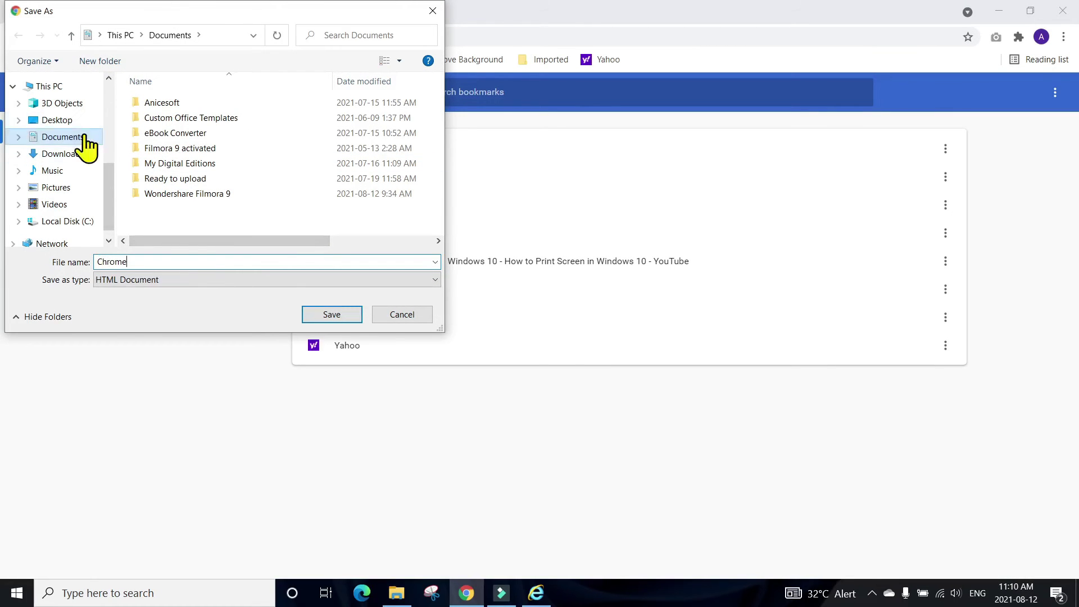
pyautogui.click(73, 121)
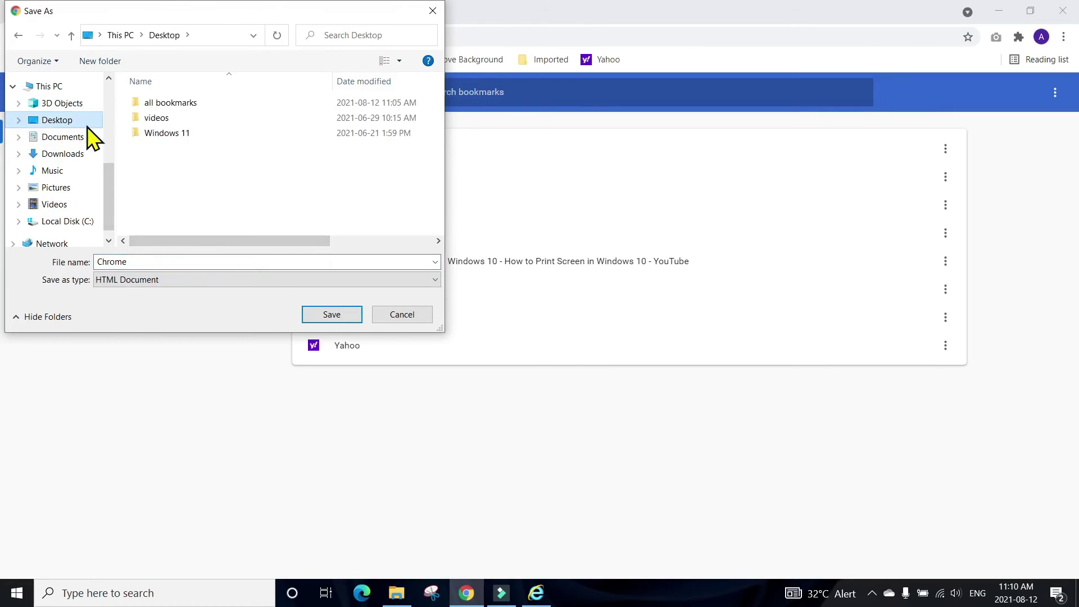
pyautogui.doubleClick(197, 104)
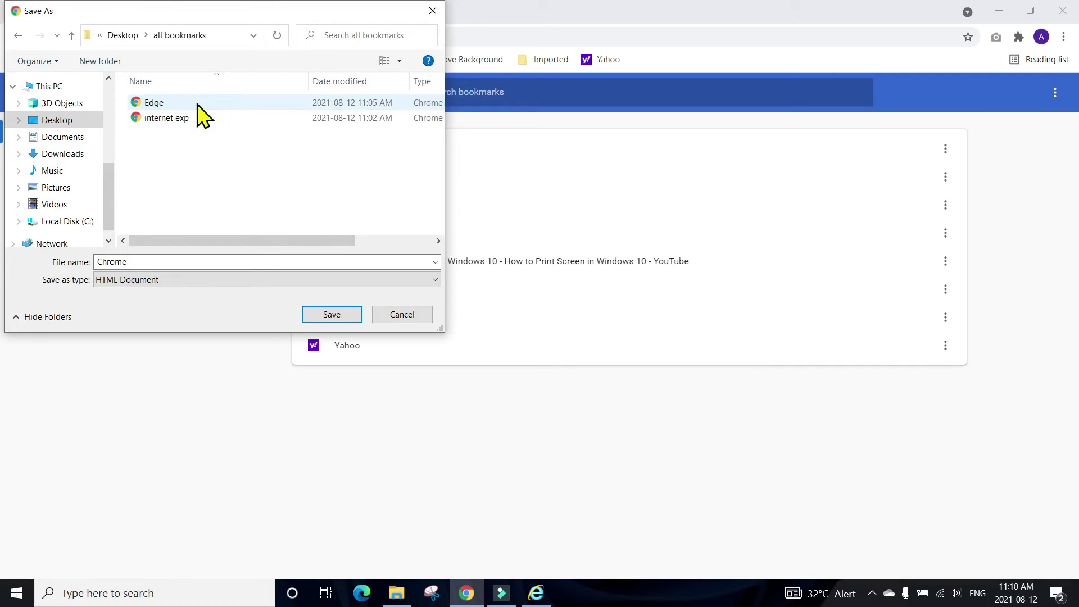
pyautogui.click(325, 314)
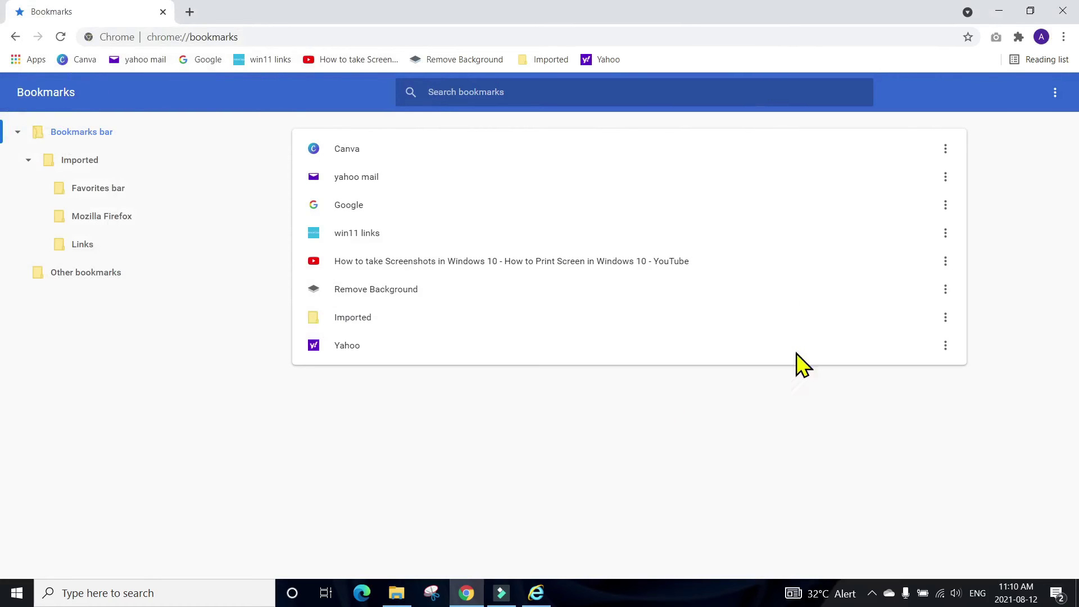
pyautogui.click(1063, 12)
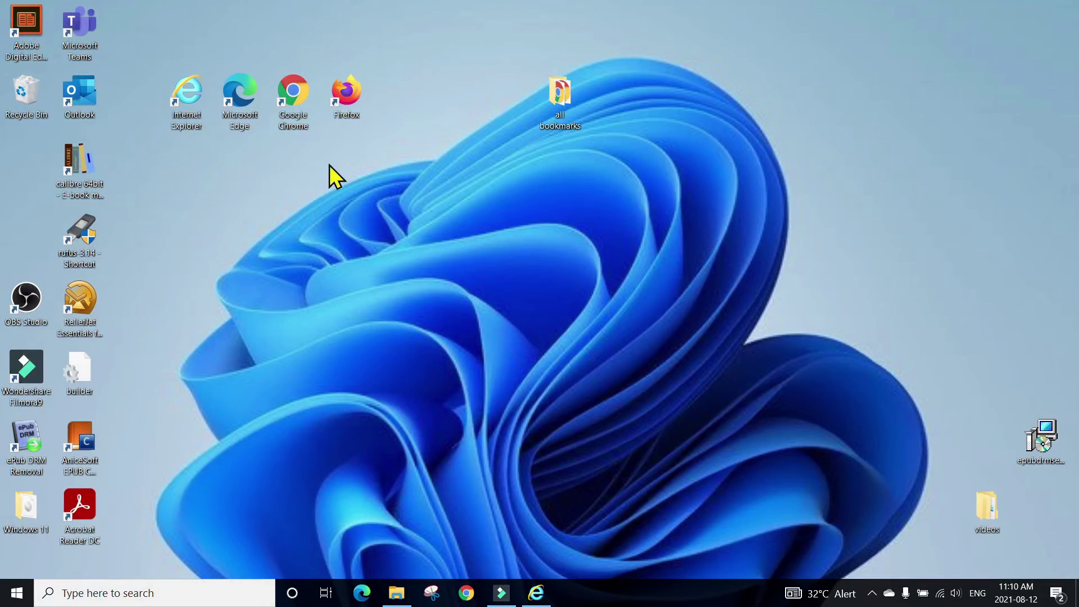
pyautogui.doubleClick(354, 106)
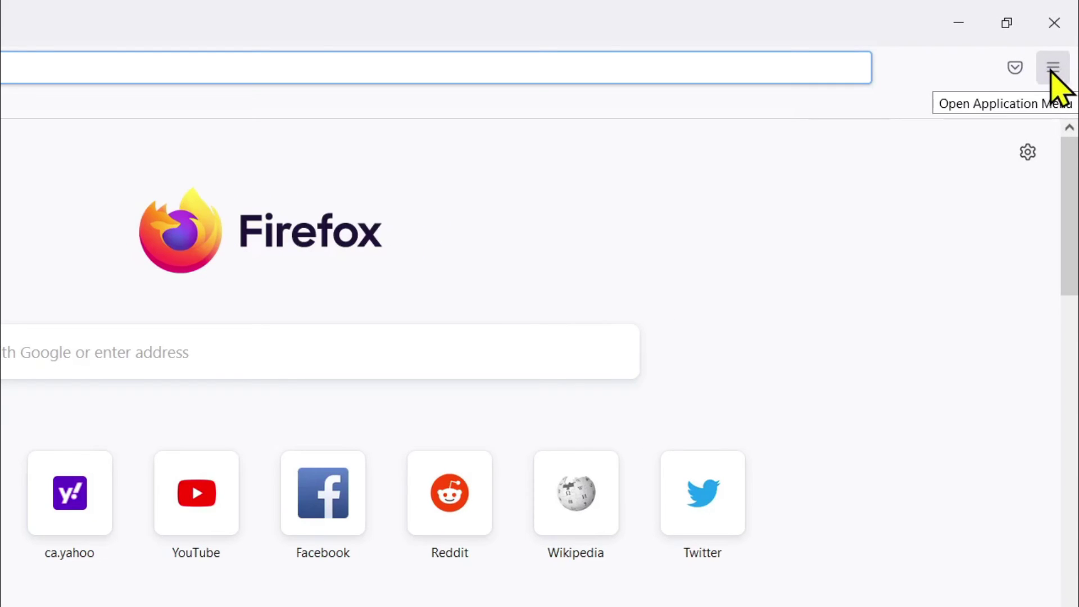
# - From the Firefox Library, use Import Bookmarks from HTML on the Chrome file in Desktop\all bookmarks
pyautogui.click(1052, 68)
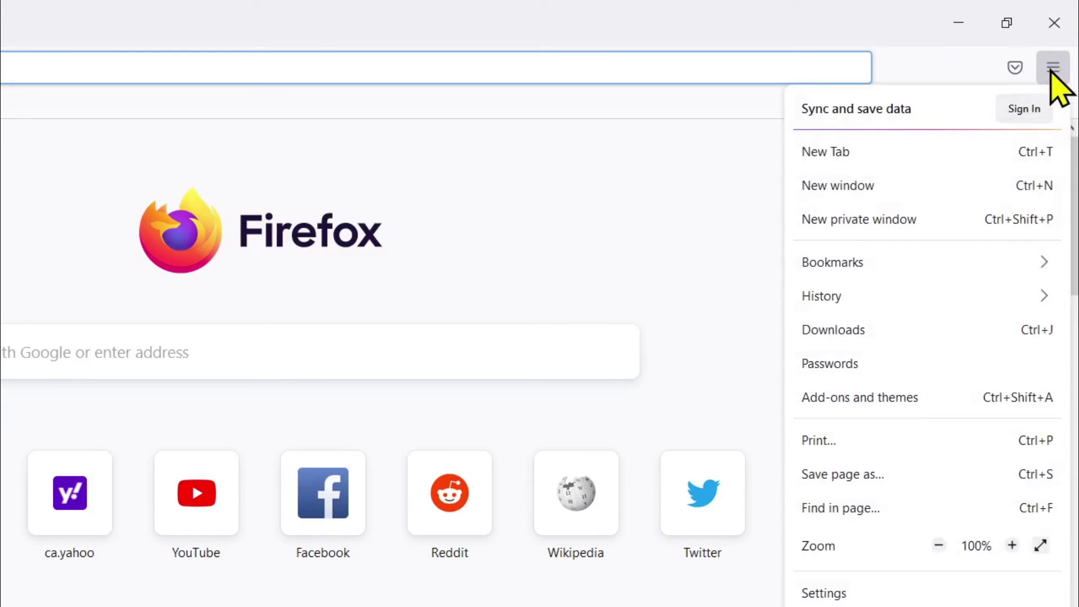
pyautogui.click(945, 272)
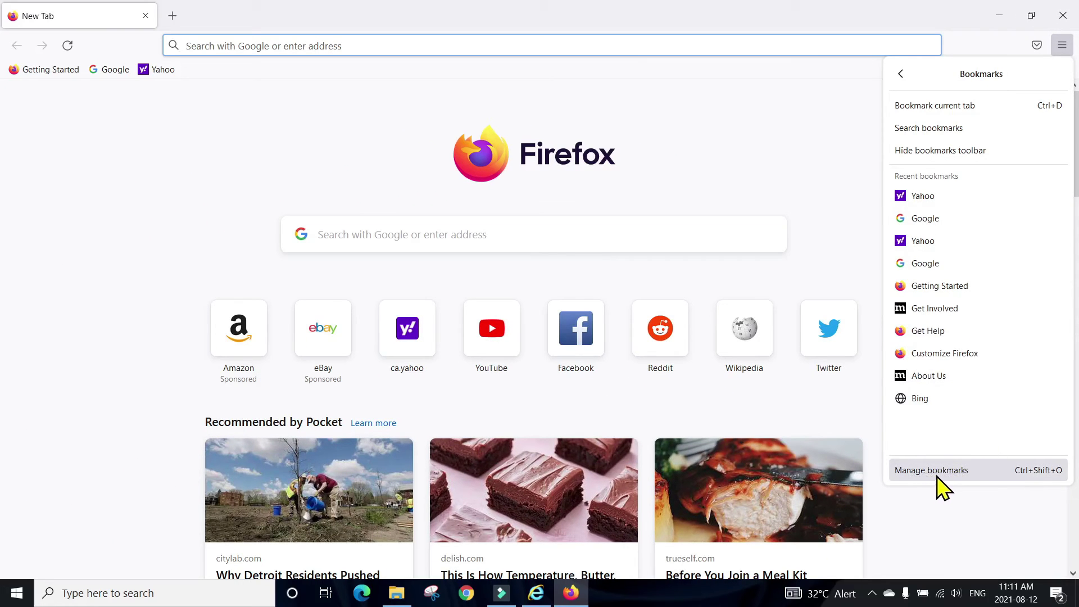
pyautogui.click(942, 473)
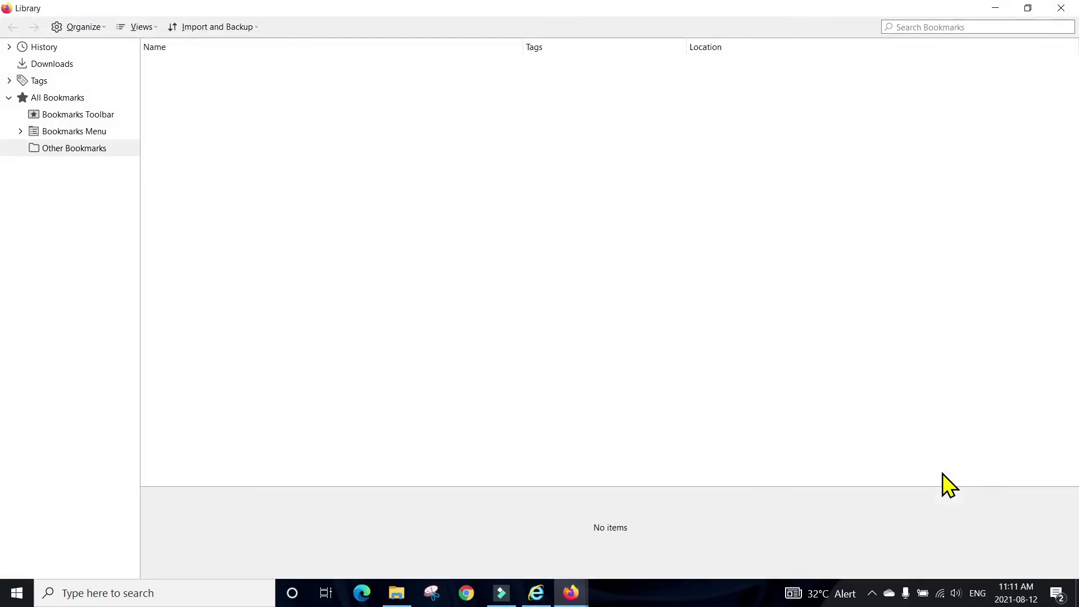
pyautogui.click(231, 29)
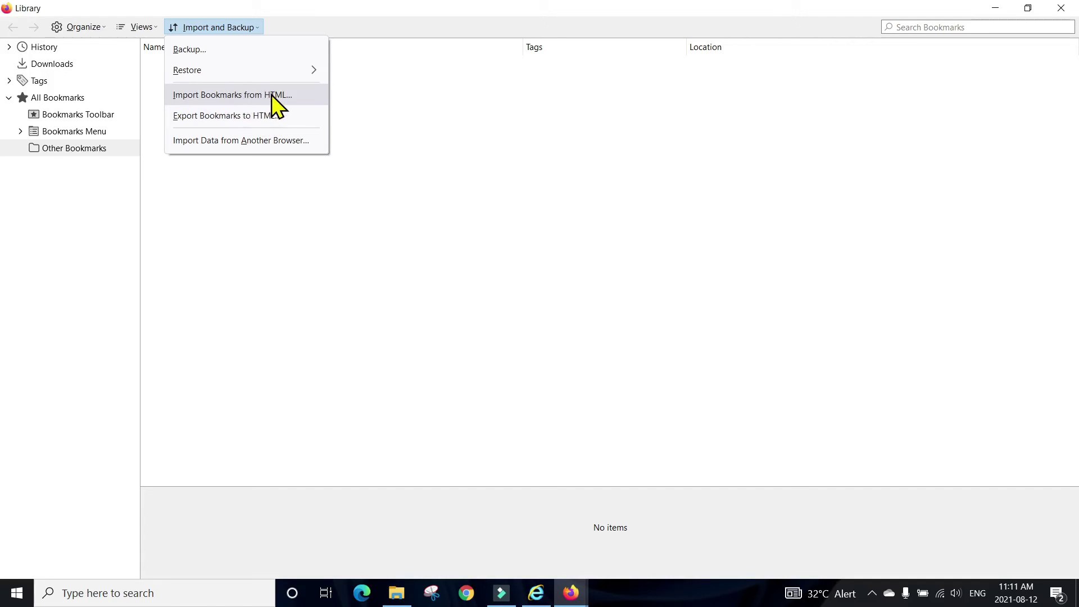
pyautogui.click(236, 94)
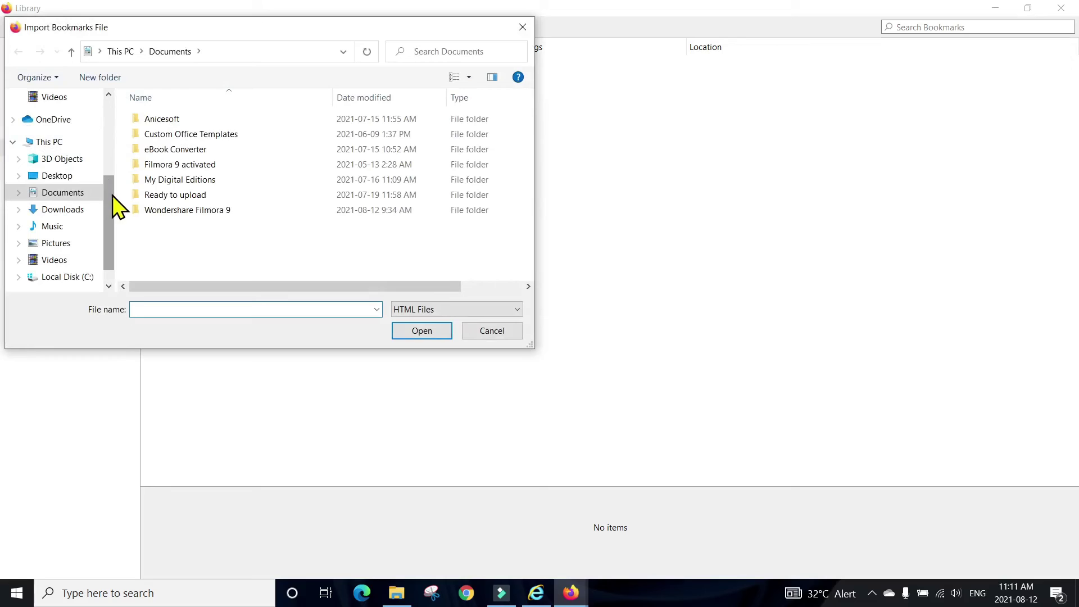
pyautogui.click(62, 177)
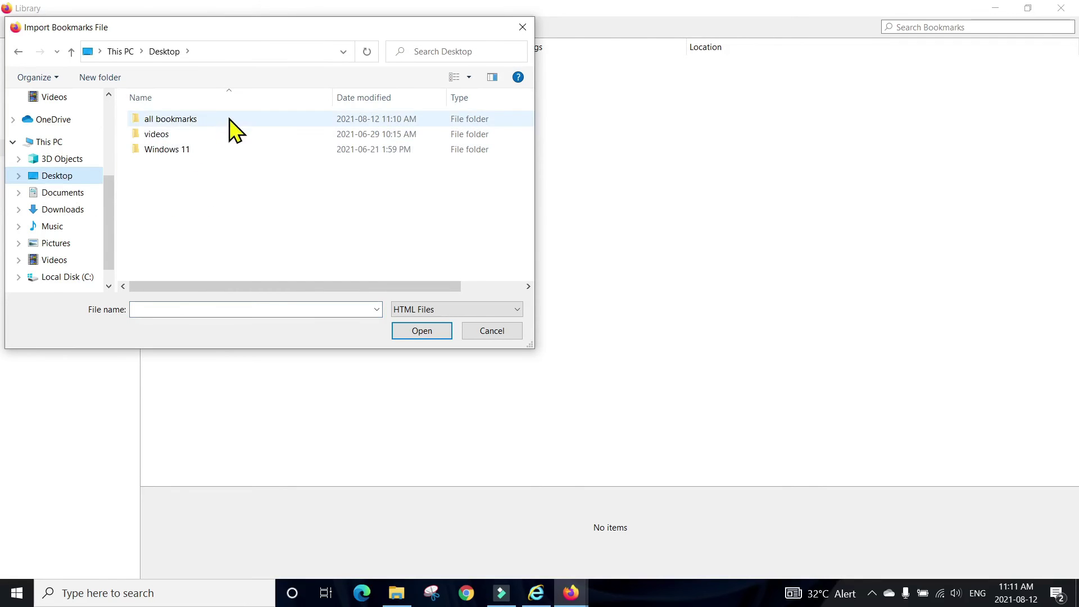
pyautogui.doubleClick(189, 118)
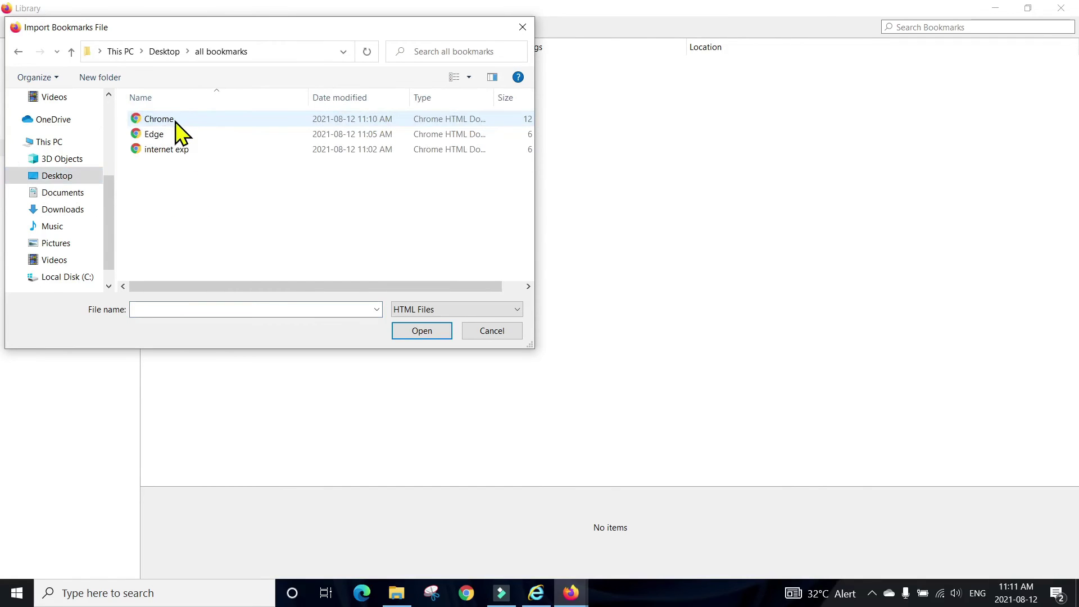
pyautogui.click(169, 121)
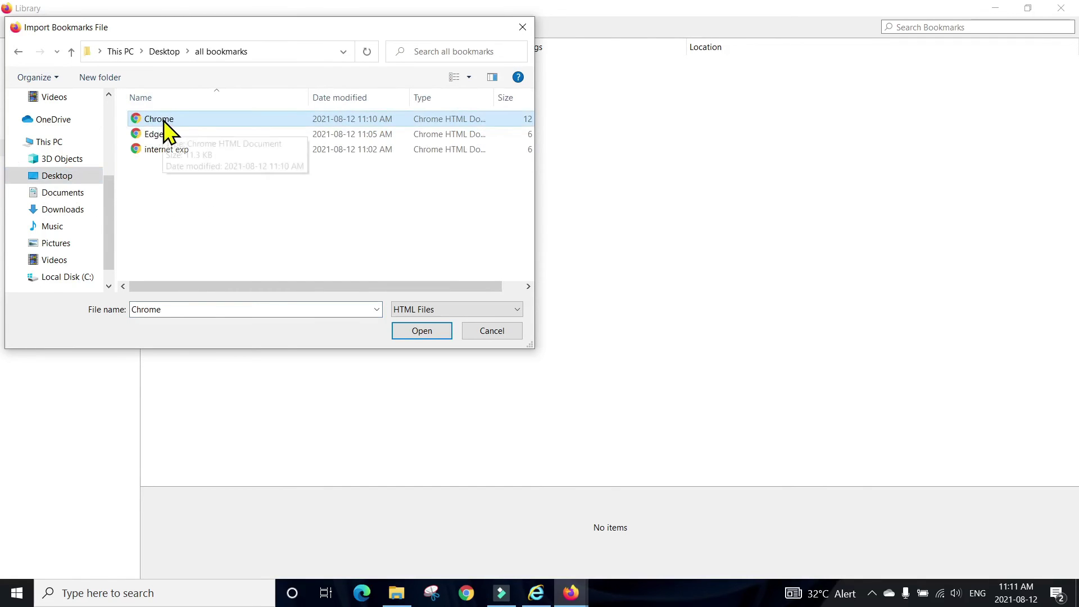
pyautogui.click(421, 331)
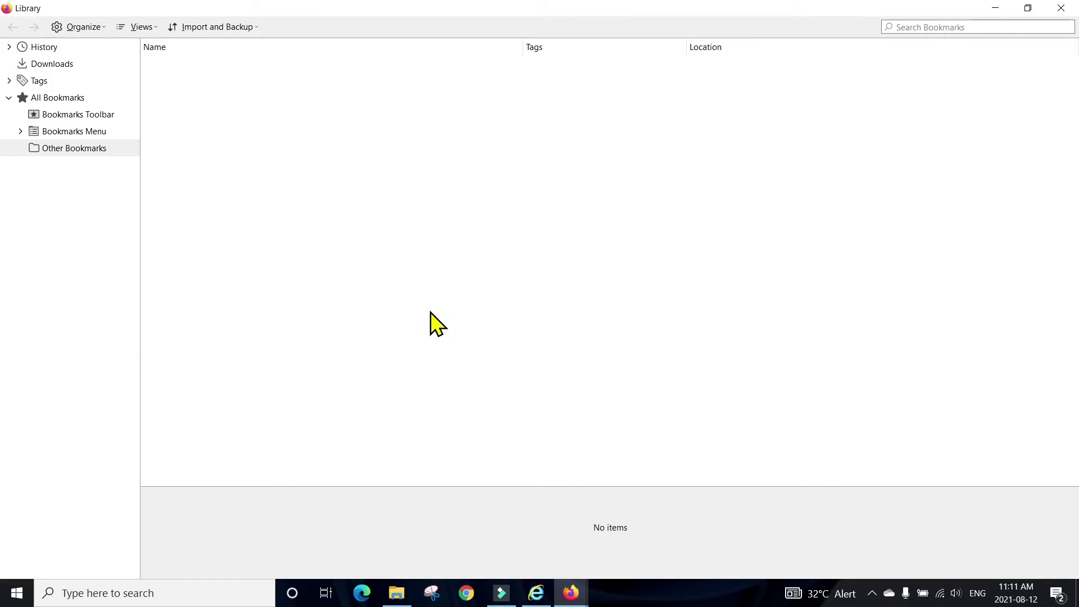
# - Close the Library and Firefox, refresh the desktop, and relaunch Firefox
pyautogui.click(1062, 10)
pyautogui.click(1064, 11)
pyautogui.rightClick(295, 344)
pyautogui.click(338, 387)
pyautogui.doubleClick(349, 105)
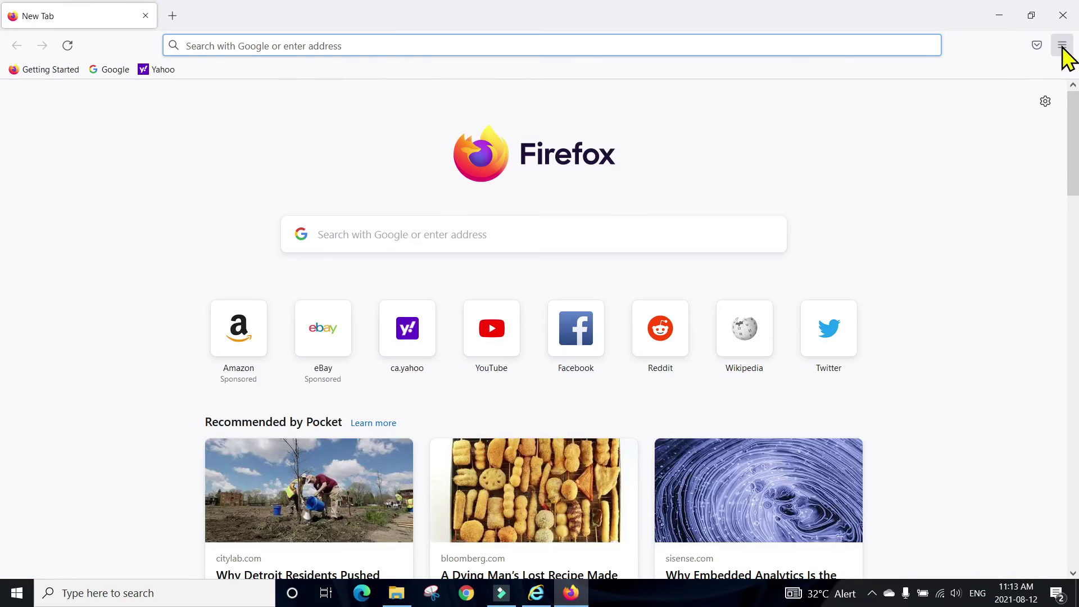
# - Drag the 'win11 links' bookmark from the Bookmarks menu onto the bookmarks toolbar
pyautogui.click(1061, 47)
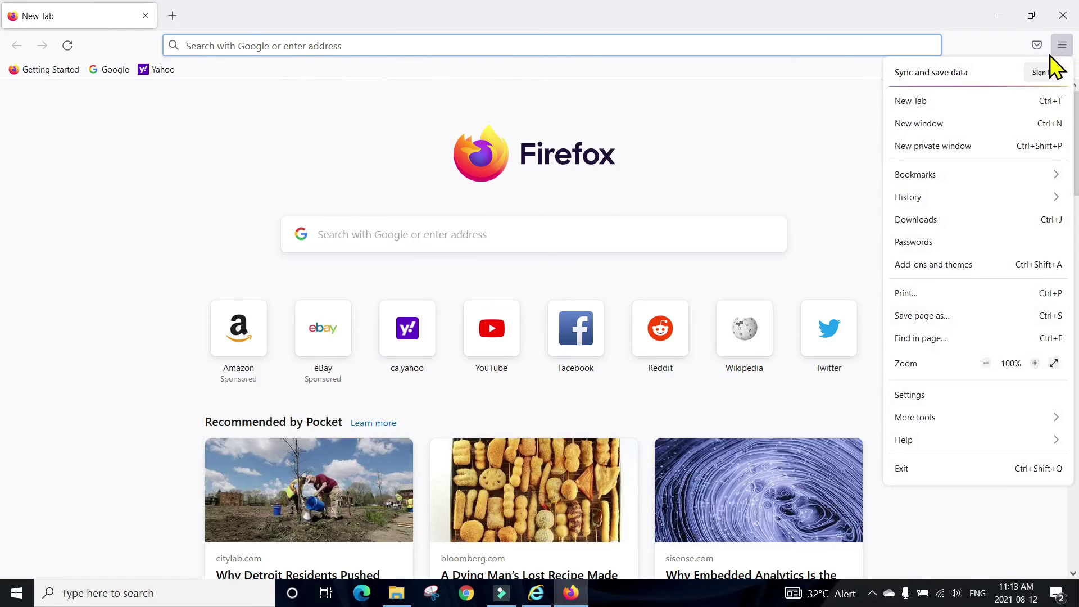
pyautogui.click(944, 175)
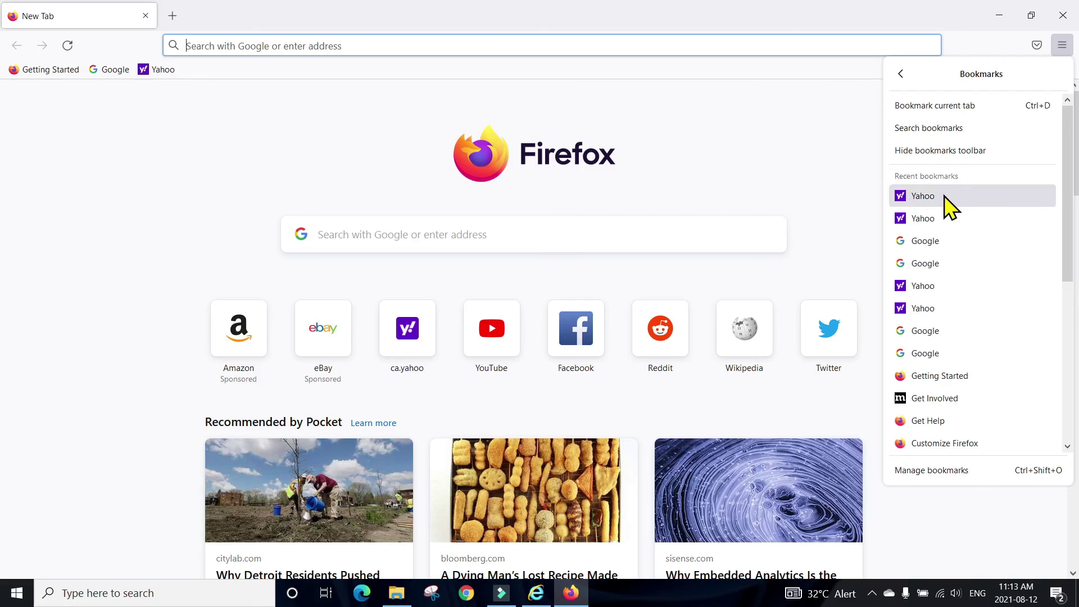
pyautogui.scroll(-3, 949, 212)
pyautogui.scroll(-7, 948, 213)
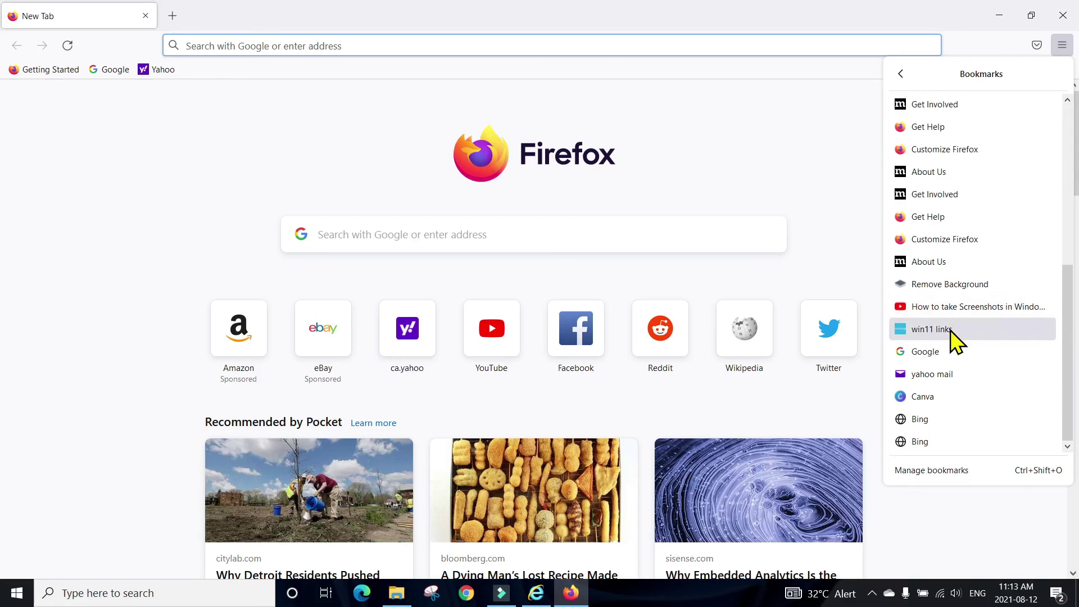
pyautogui.moveTo(947, 334); pyautogui.dragTo(256, 72)
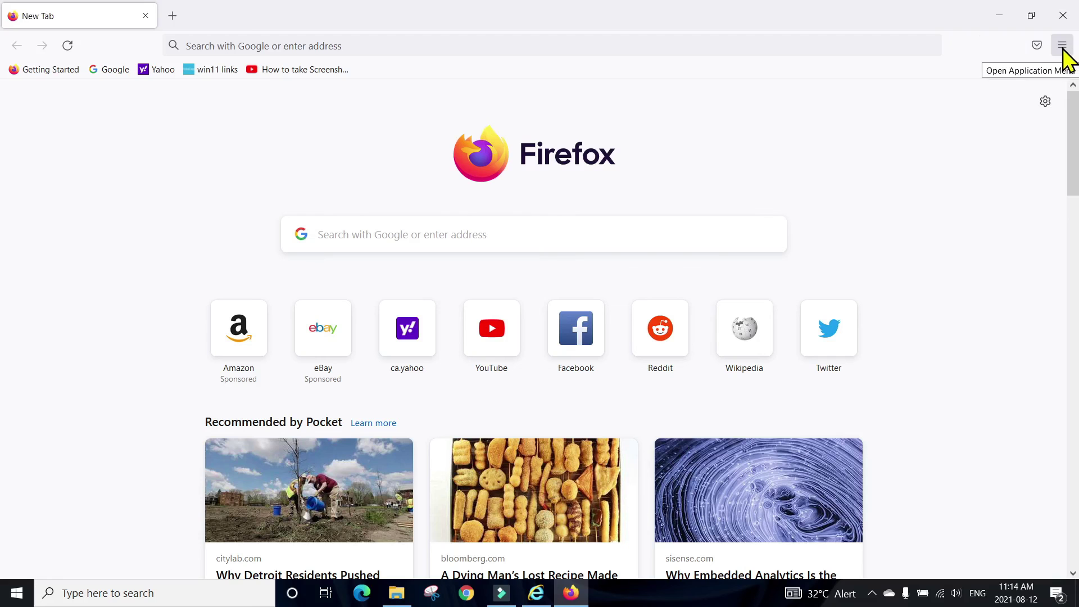
# - Open the Firefox bookmarks Library and choose Export Bookmarks to HTML
pyautogui.click(1062, 46)
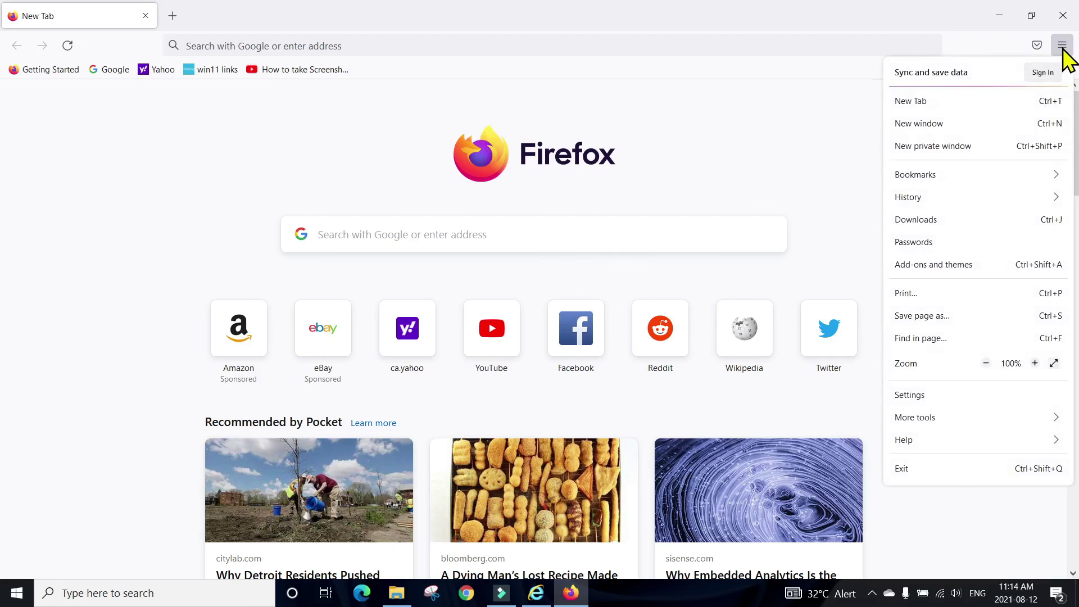
pyautogui.click(963, 179)
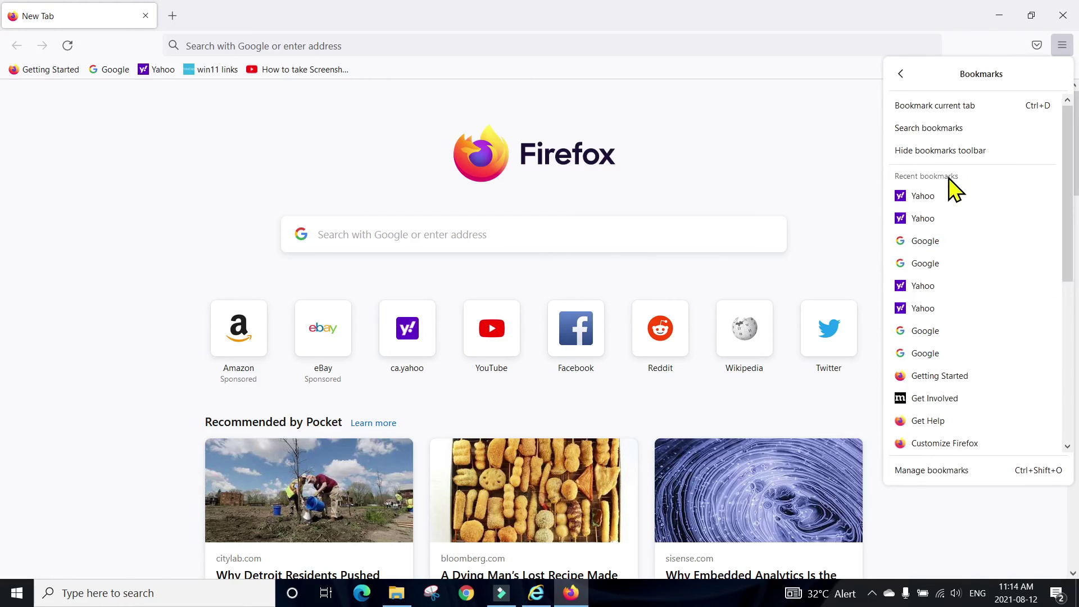
pyautogui.click(940, 471)
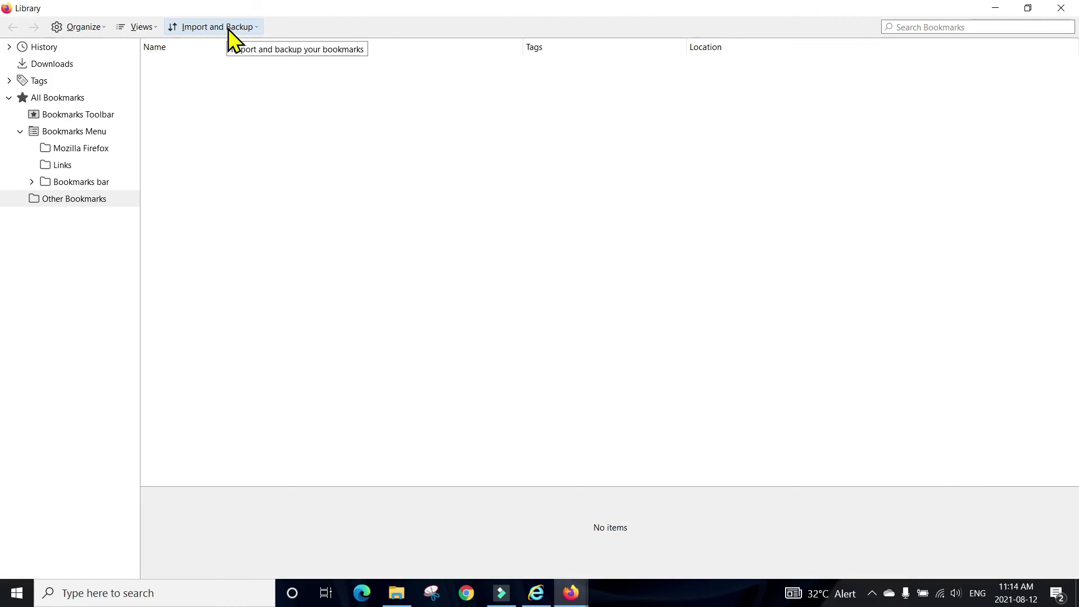
pyautogui.click(231, 34)
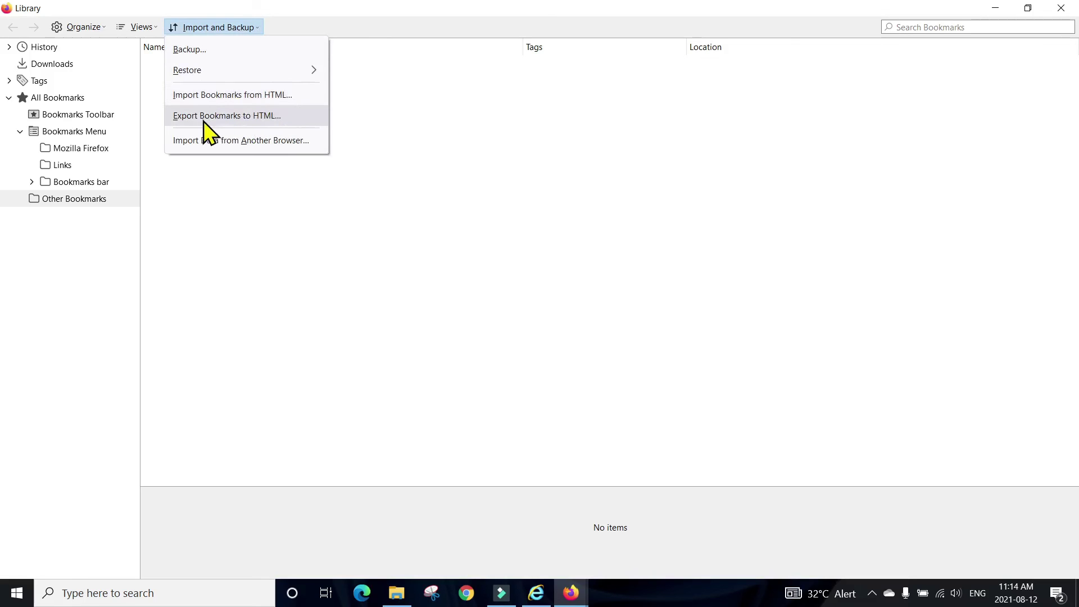
pyautogui.click(259, 116)
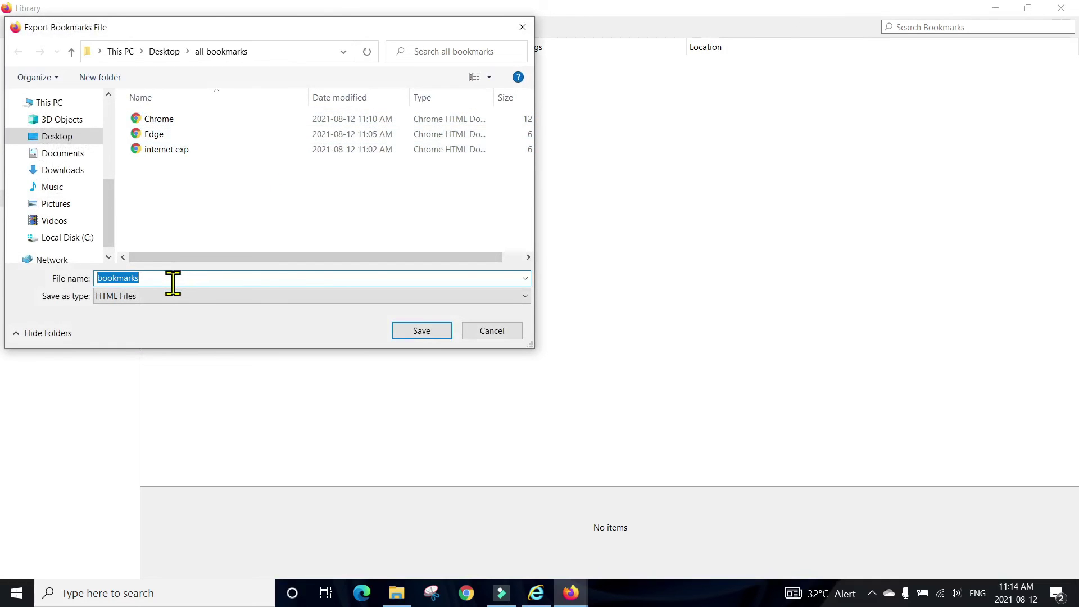
# - Save the export as 'firefox' in all bookmarks, then close the Library and Firefox
pyautogui.write('firefox')
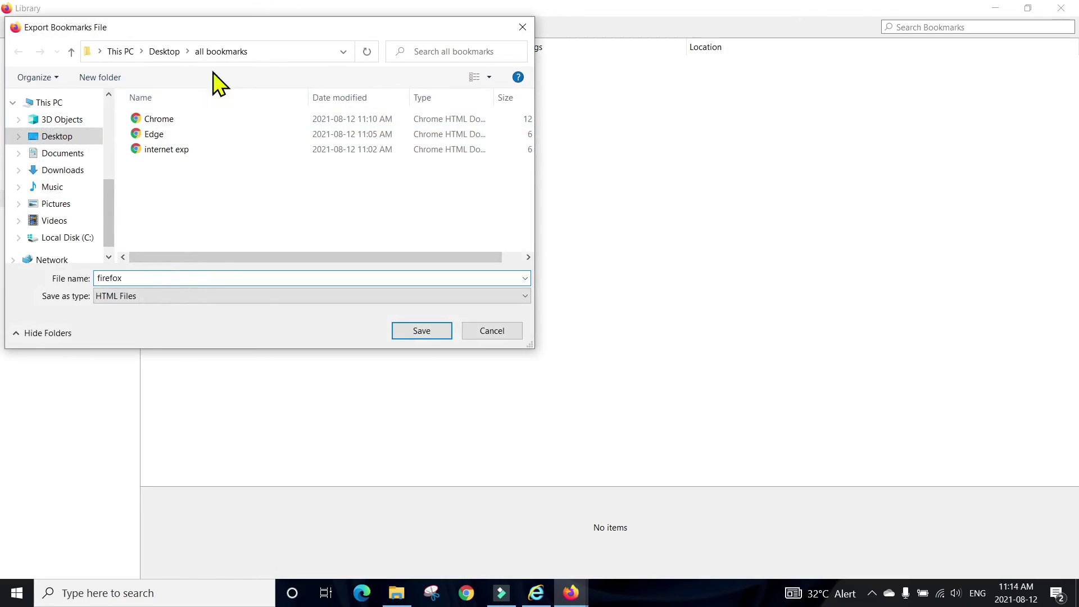
pyautogui.click(419, 334)
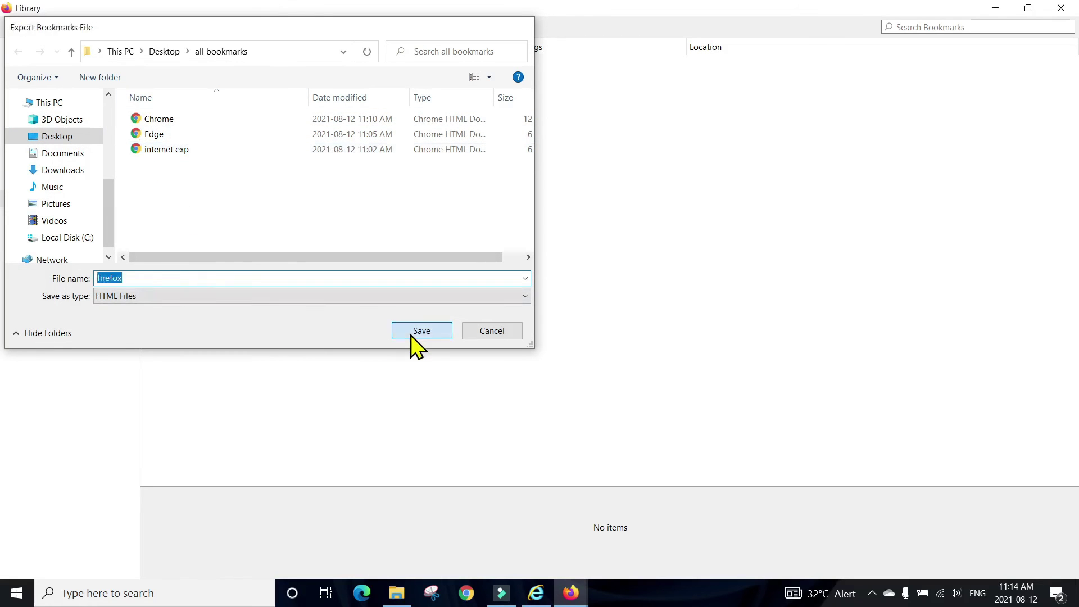
pyautogui.click(1065, 7)
pyautogui.click(1064, 16)
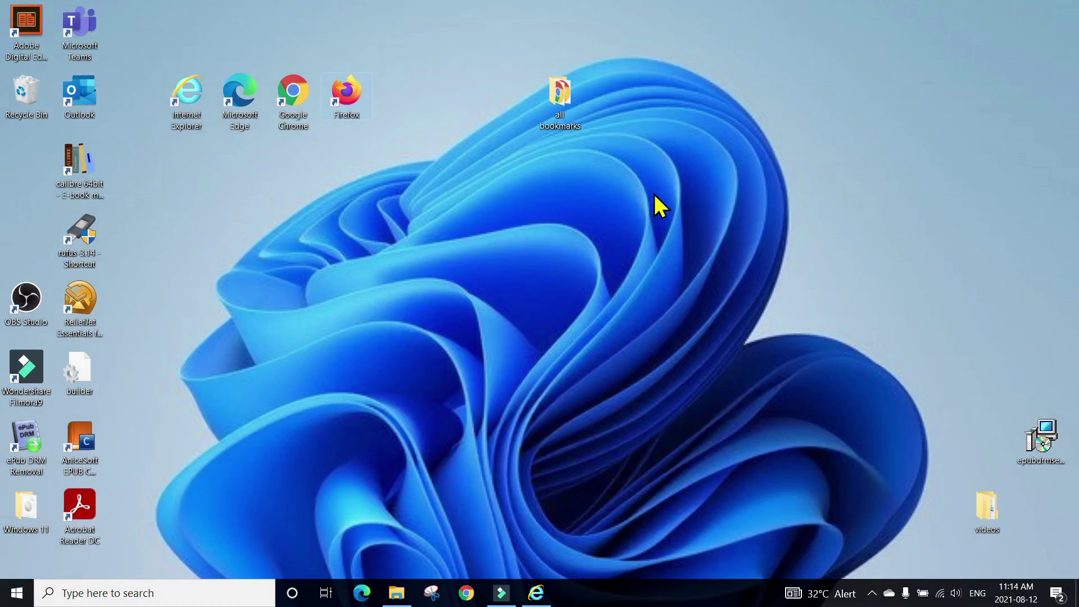
# - Launch Chrome, open the Bookmark manager, and choose Import bookmarks
pyautogui.doubleClick(294, 92)
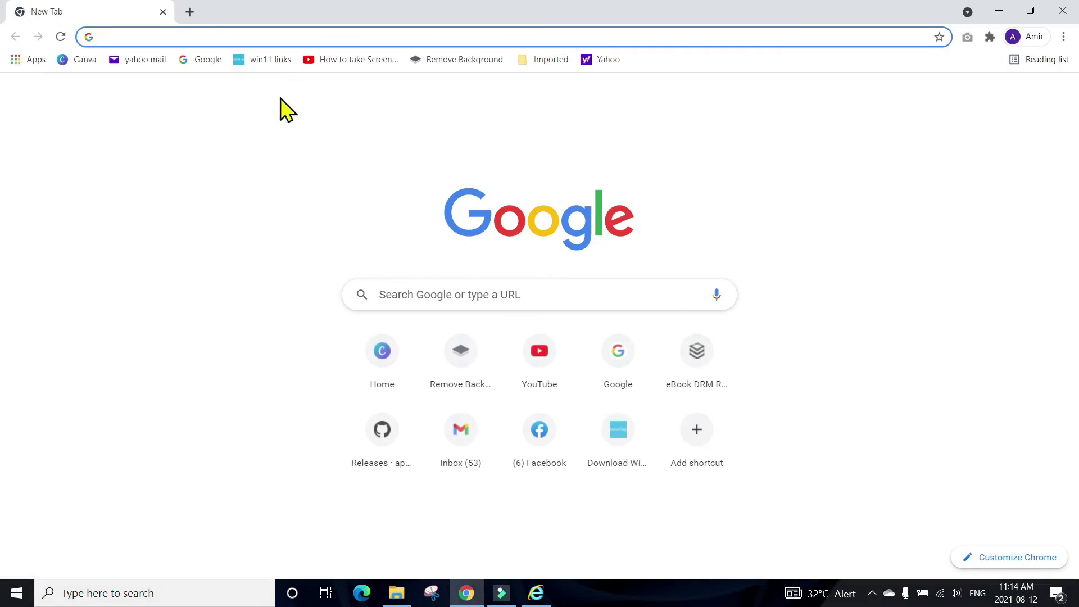
pyautogui.click(1063, 37)
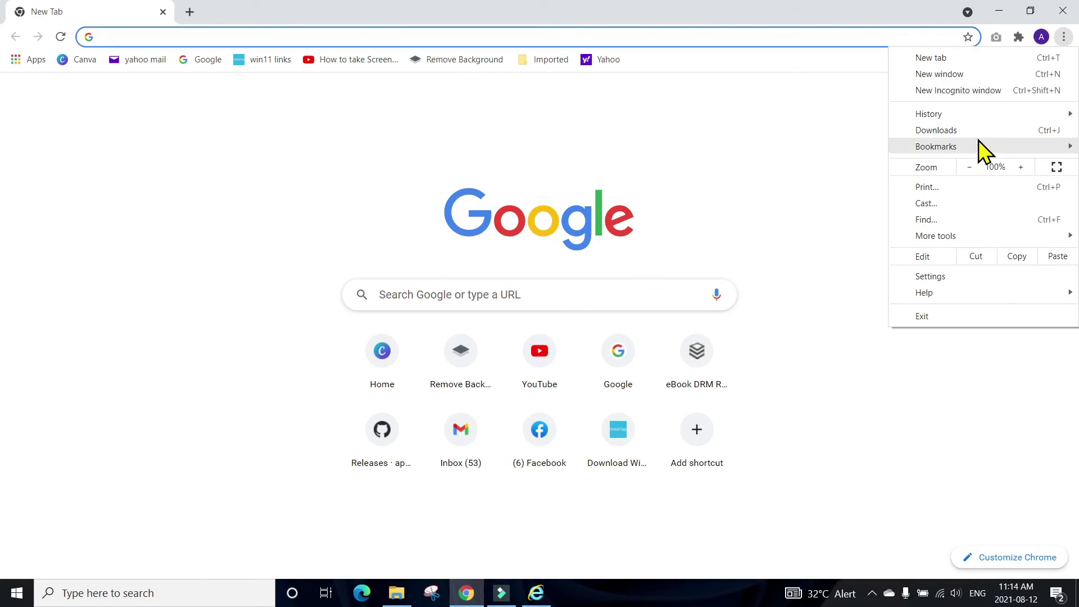
pyautogui.moveTo(974, 147)
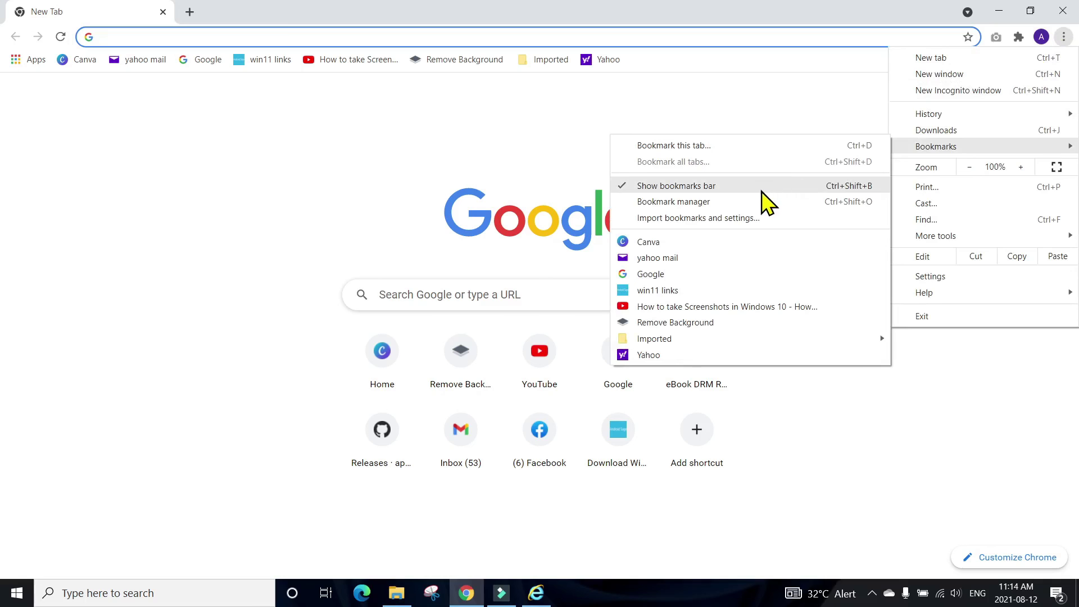
pyautogui.click(653, 202)
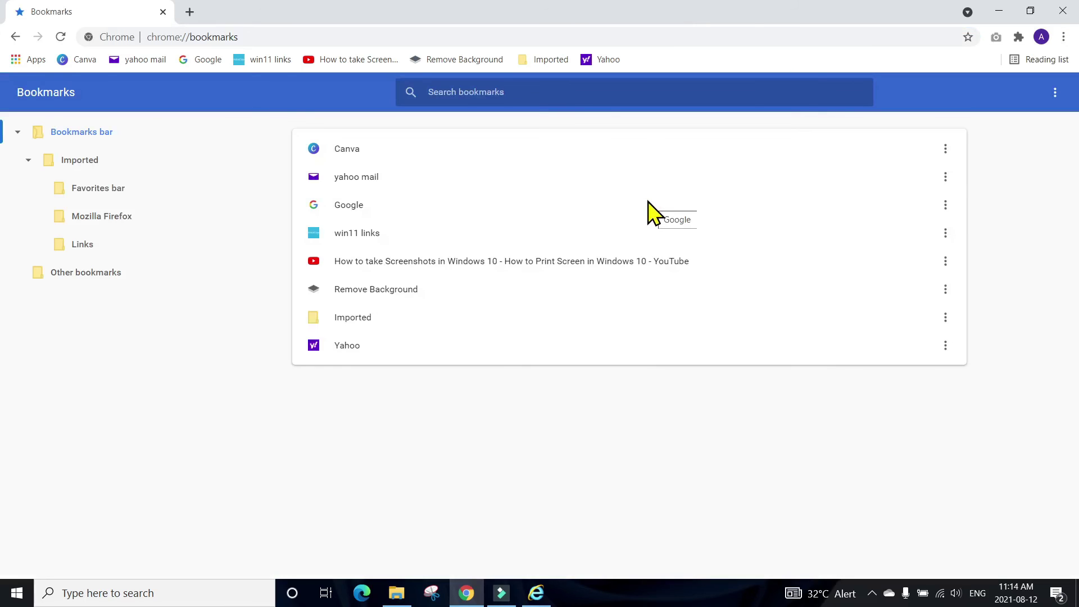
pyautogui.click(1054, 93)
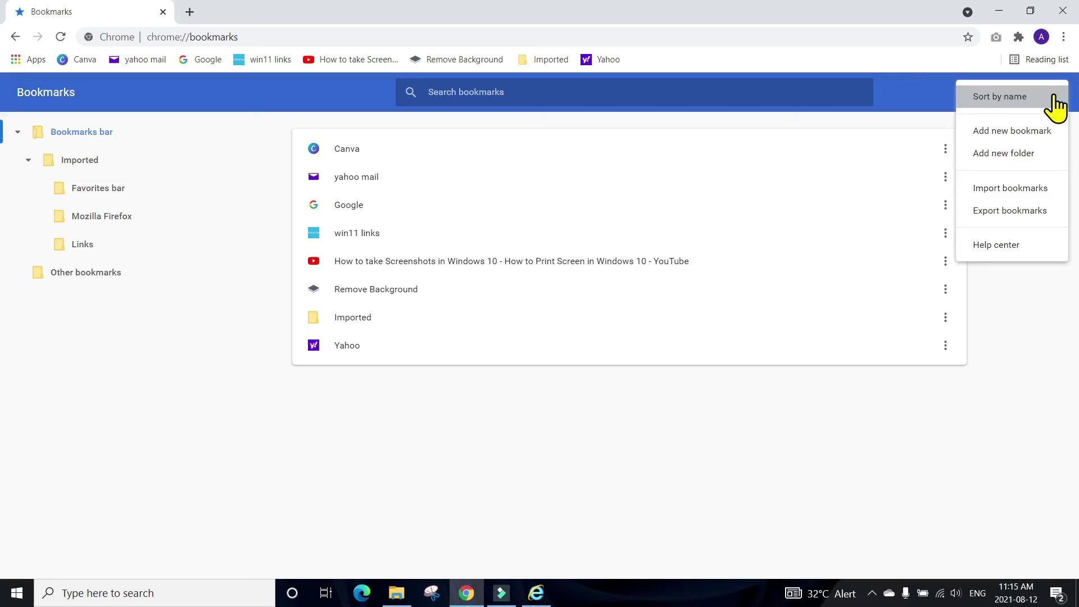
pyautogui.click(1035, 191)
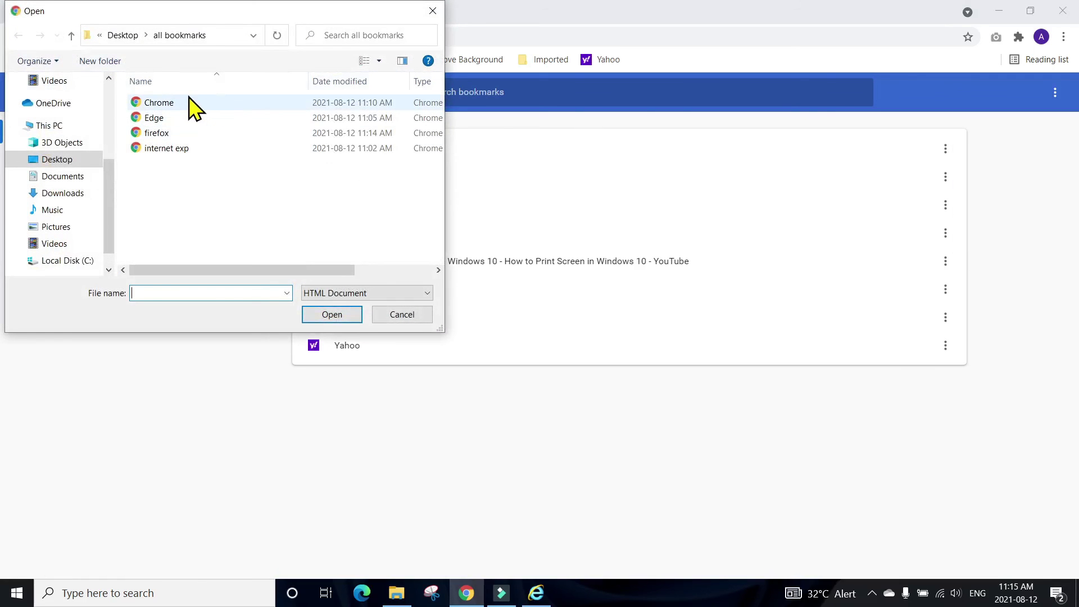
# - Import firefox.html and open the resulting Imported (1) folder
pyautogui.click(171, 133)
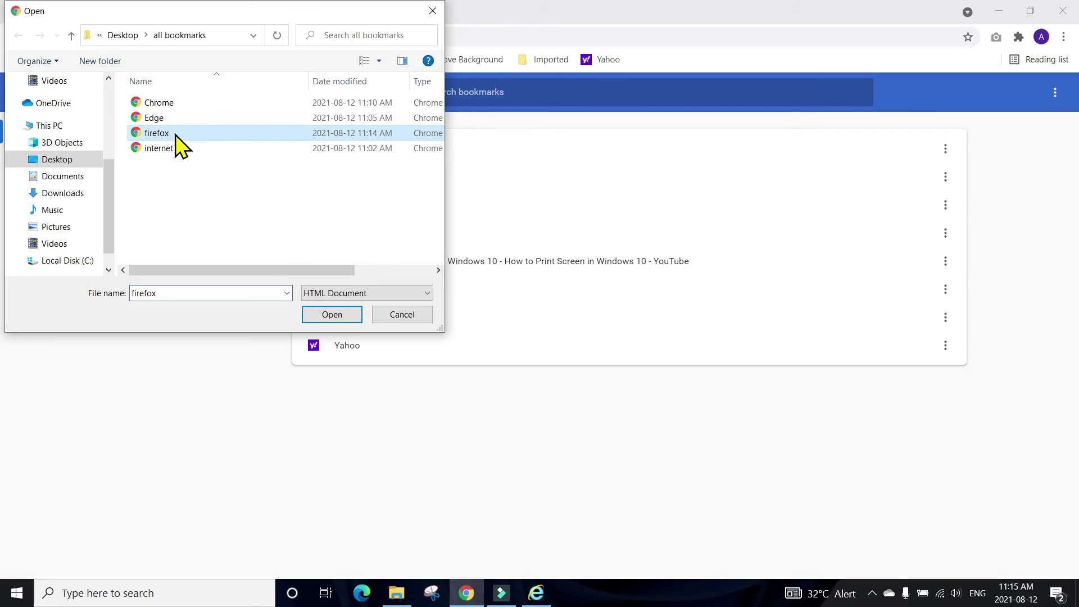
pyautogui.click(328, 315)
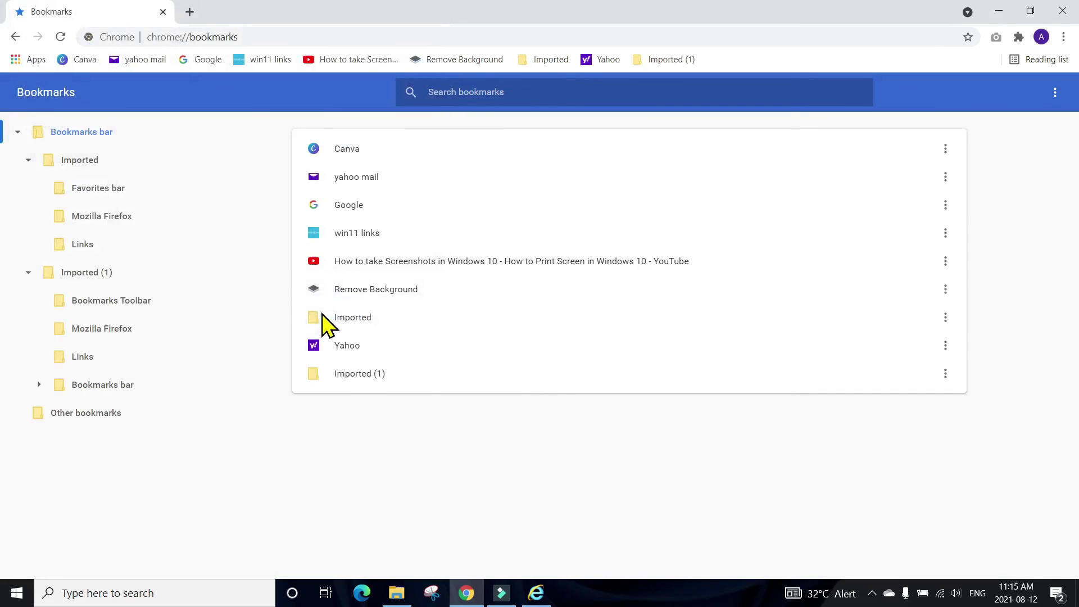
pyautogui.doubleClick(358, 376)
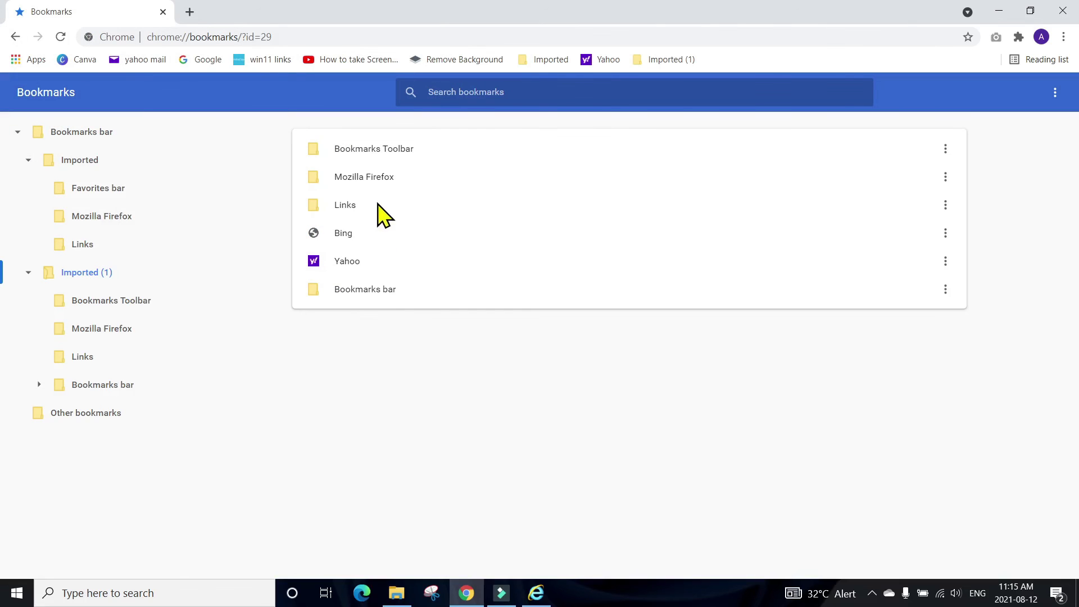
# - Restart Chrome and list the Imported (1) folder's bookmarks from the bookmarks bar
pyautogui.click(1063, 11)
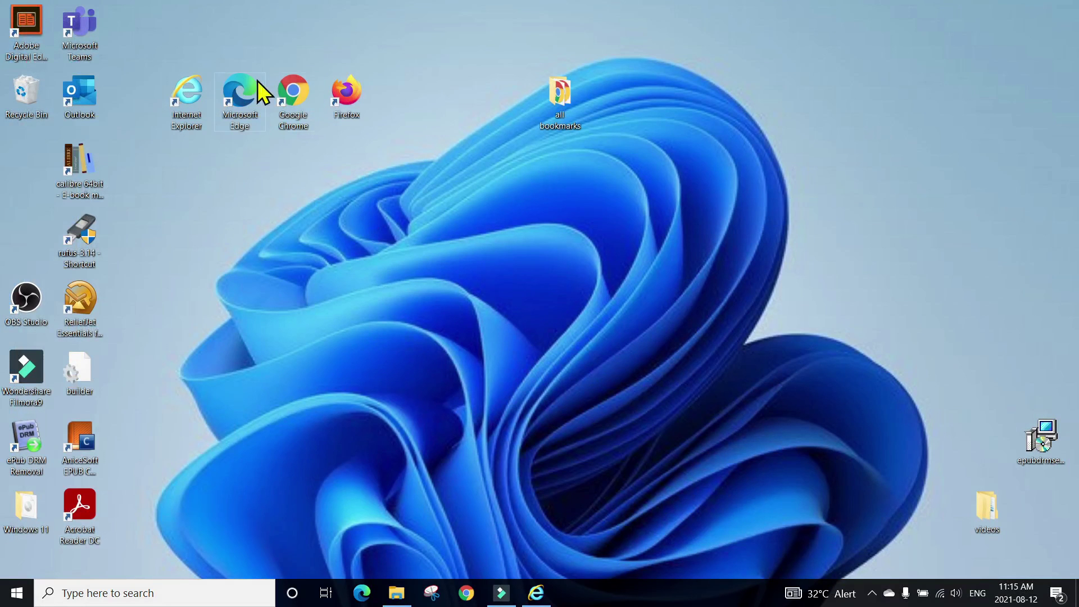
pyautogui.doubleClick(292, 92)
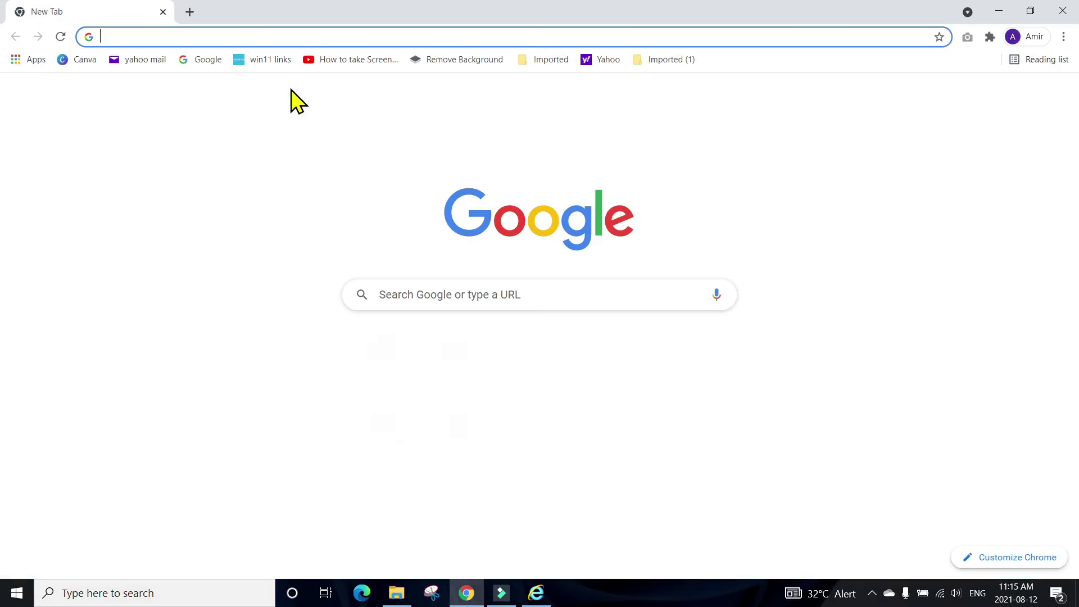
pyautogui.click(646, 62)
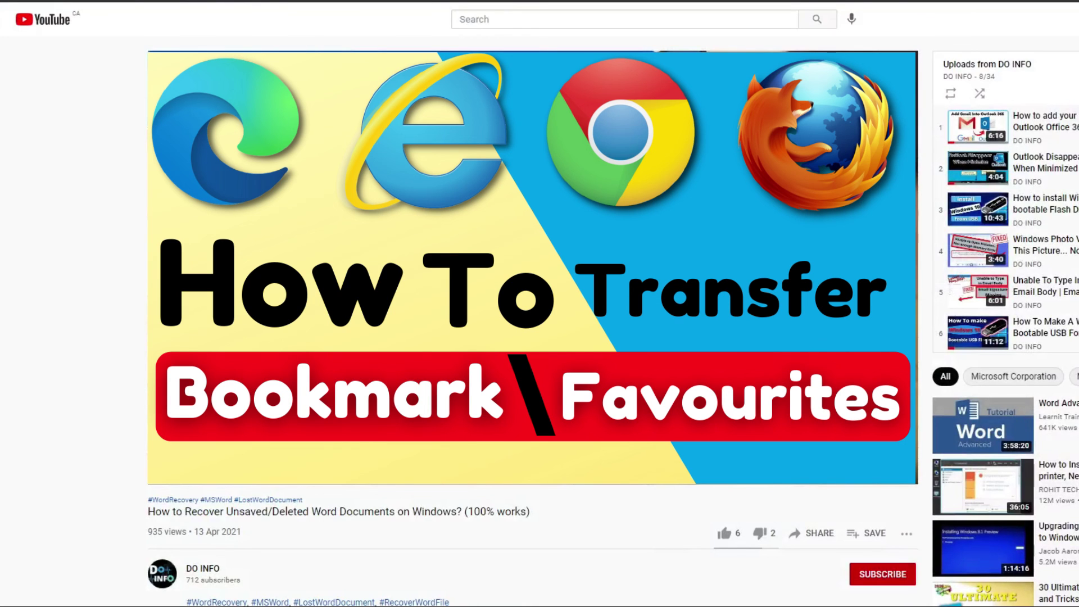
pyautogui.click(724, 534)
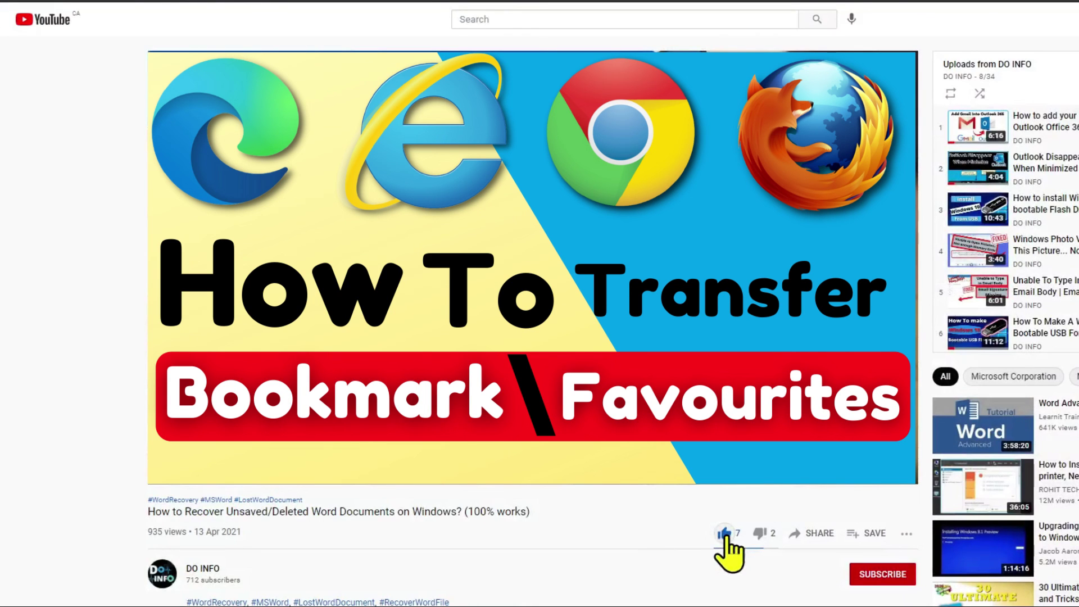
pyautogui.click(882, 575)
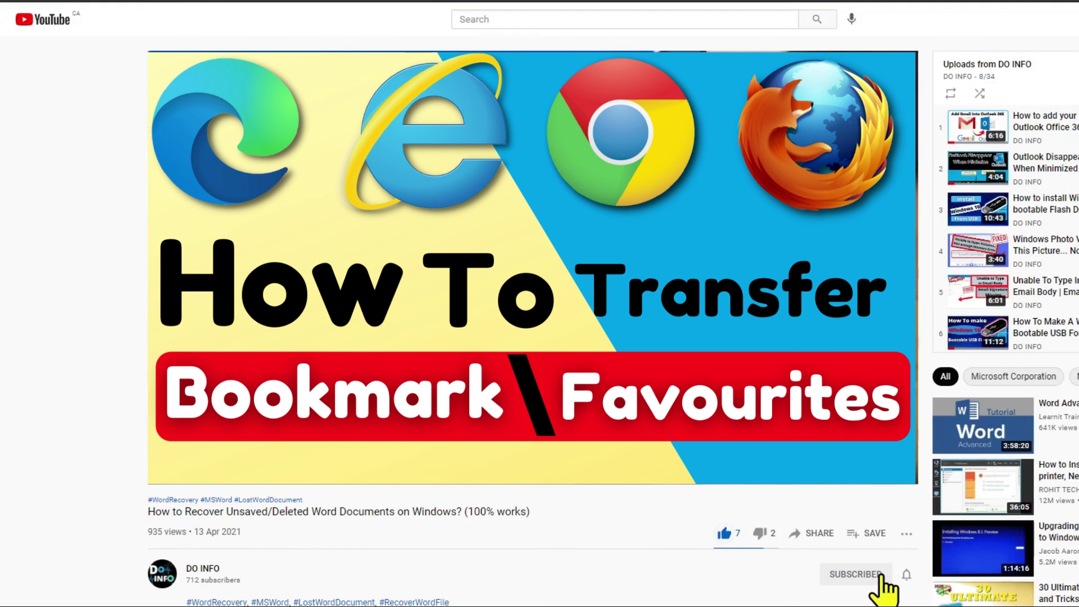